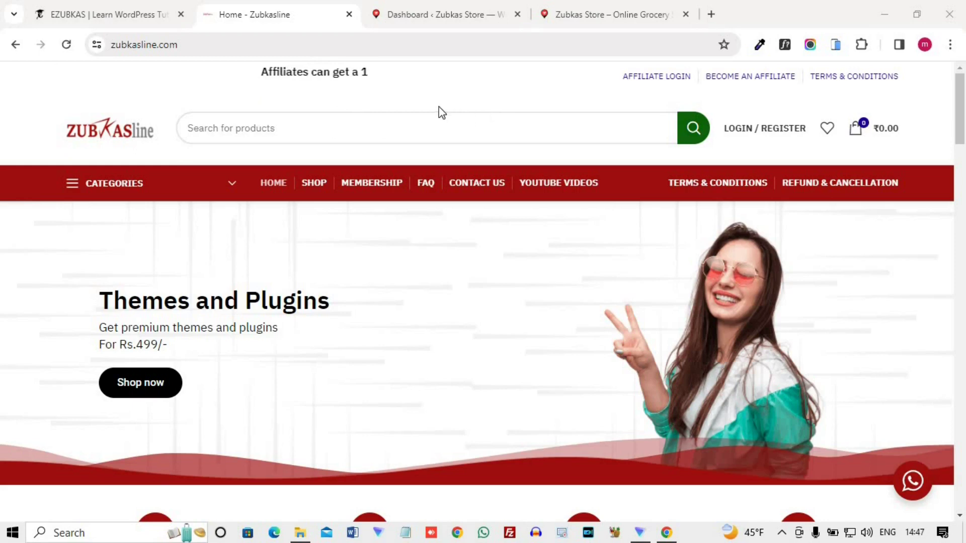
- Search the site for 'whatsapp' and open the WooCommerce WhatsApp Order product page (₹499.00)
click(237, 126)
text(wh)
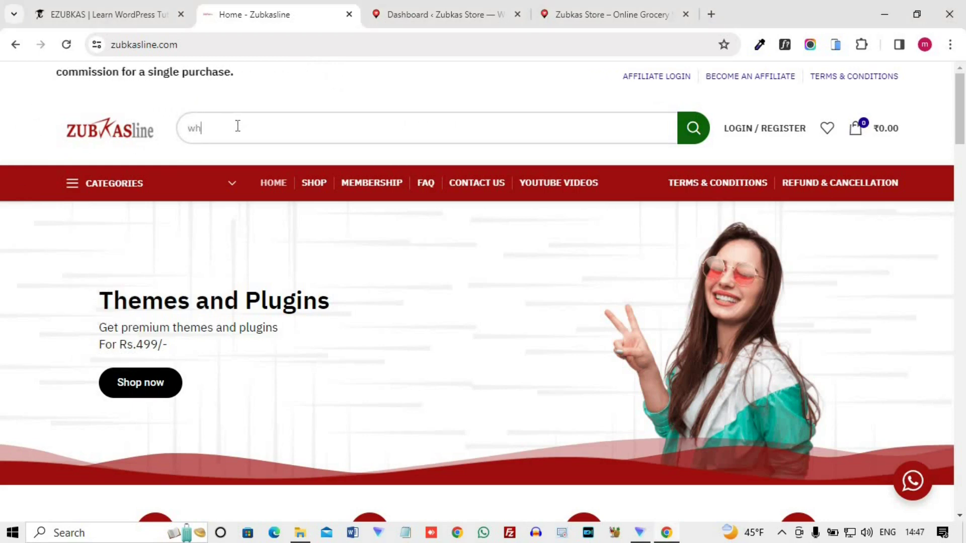
text(atsapp)
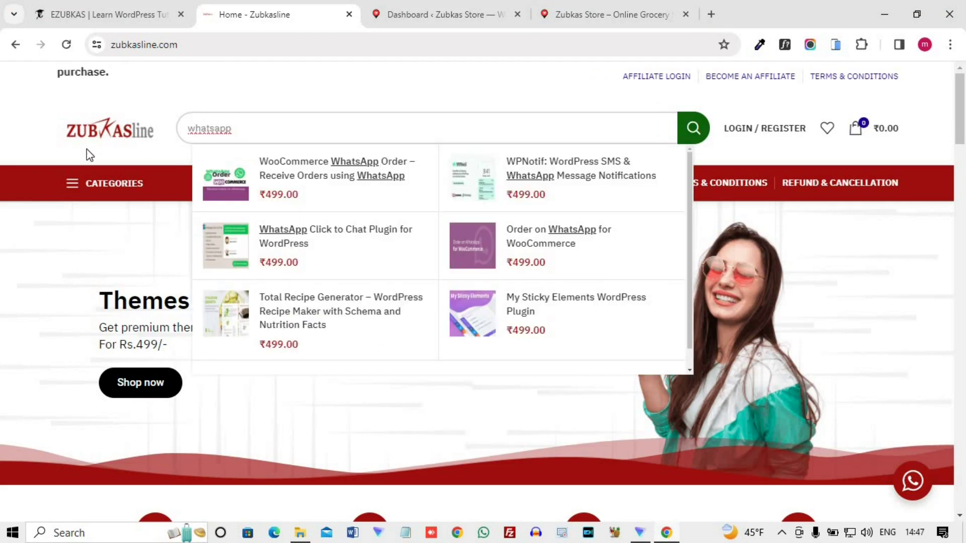
click(322, 166)
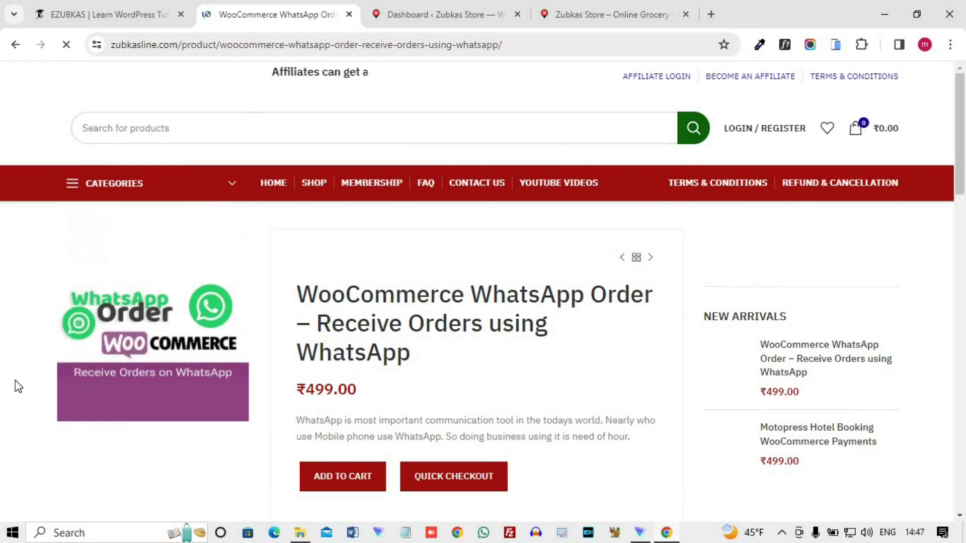
scroll(15, 381, down, 4)
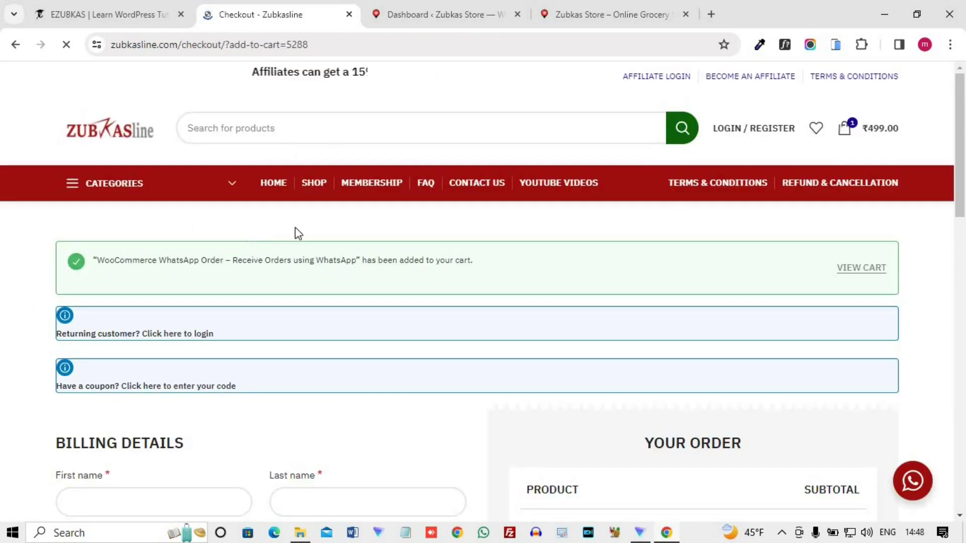
scroll(546, 217, down, 8)
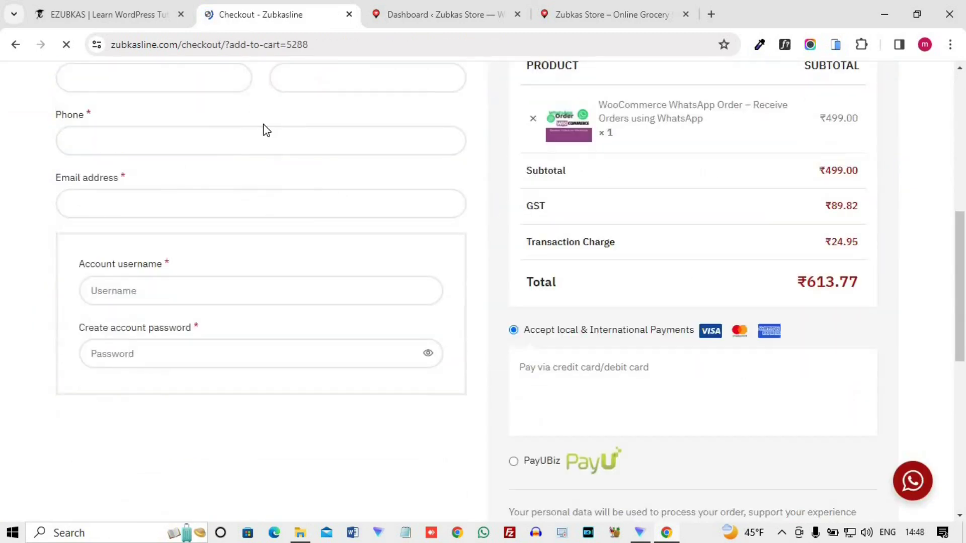
scroll(206, 236, up, 1)
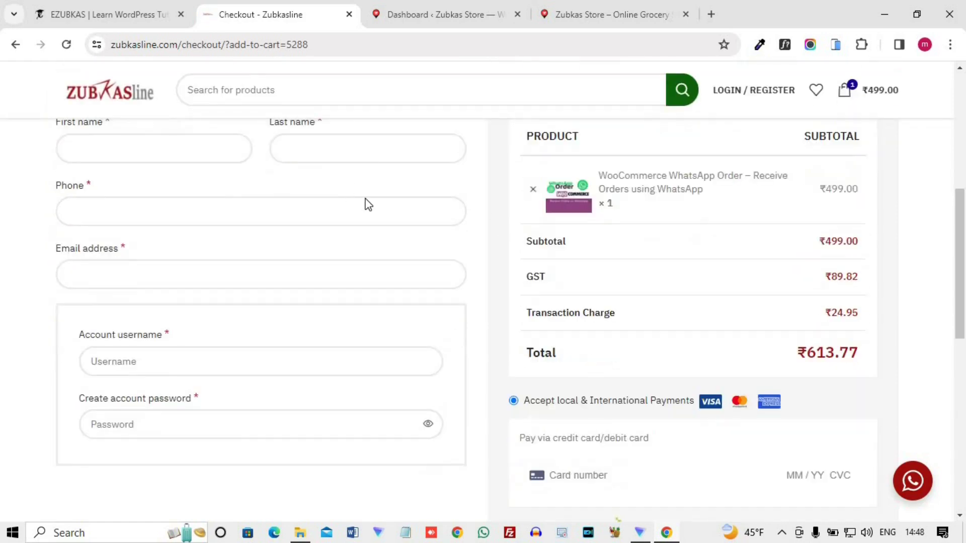
scroll(571, 252, down, 5)
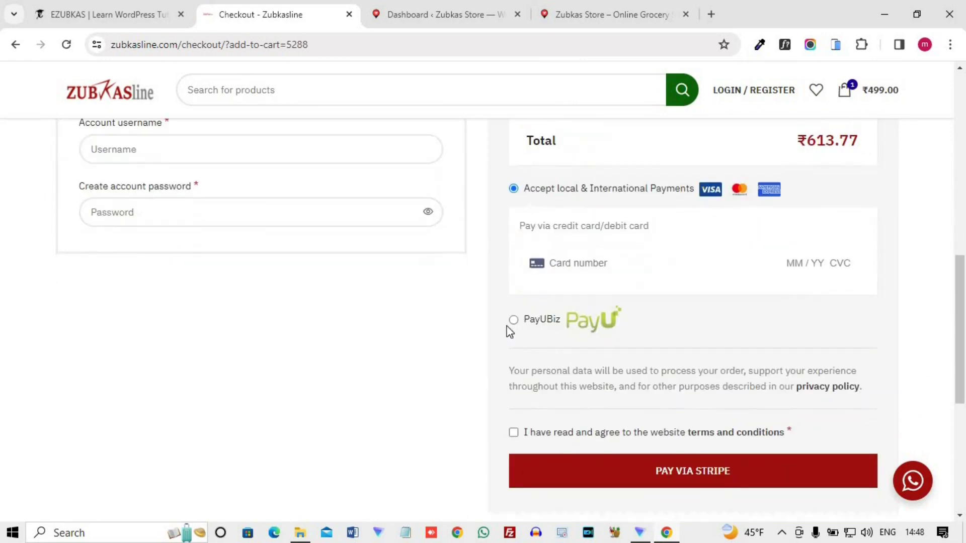
click(513, 321)
scroll(577, 385, up, 3)
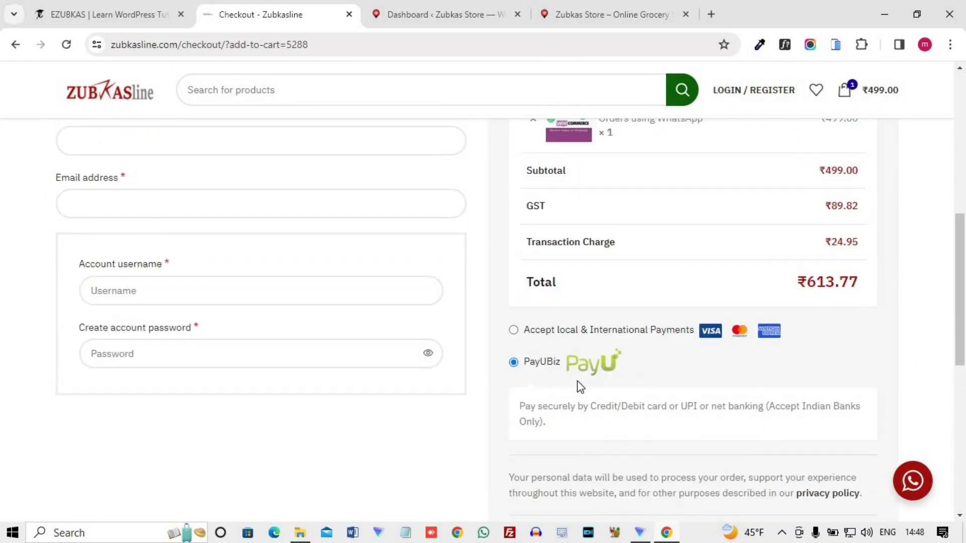
click(514, 330)
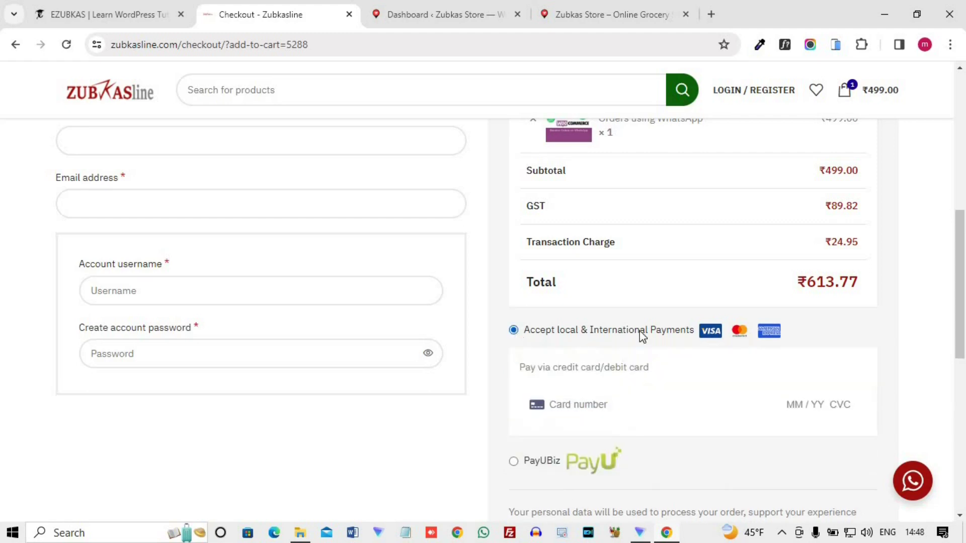
scroll(662, 330, up, 2)
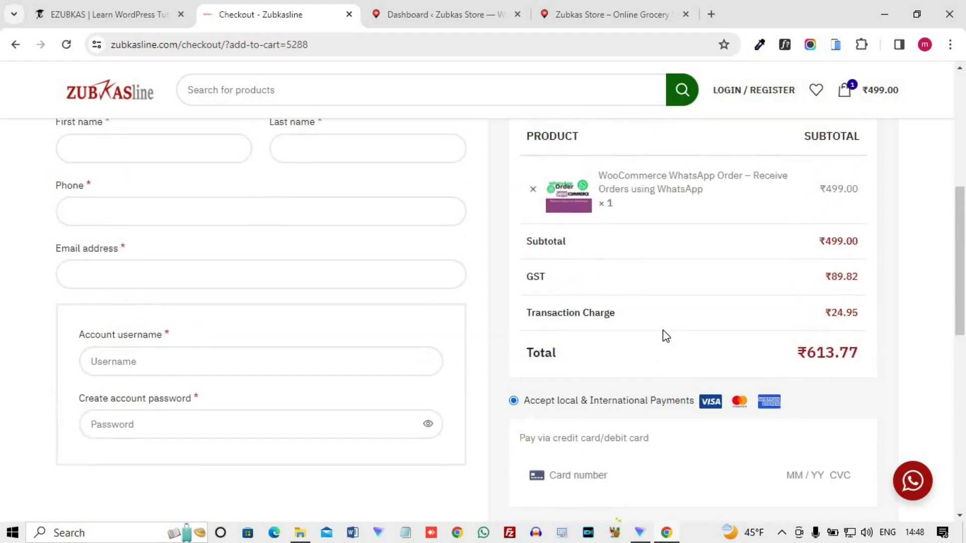
scroll(666, 335, down, 3)
scroll(731, 366, up, 4)
scroll(730, 366, down, 4)
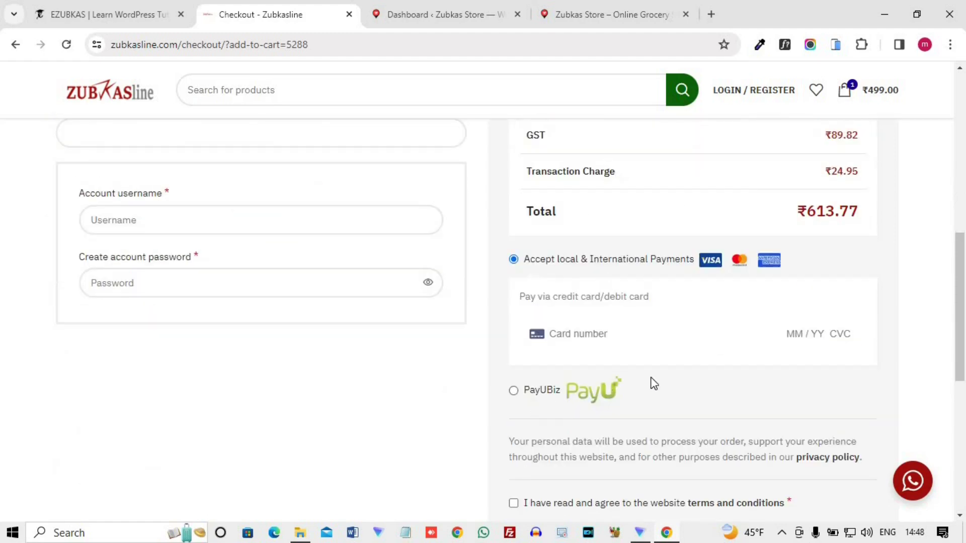
scroll(658, 380, down, 3)
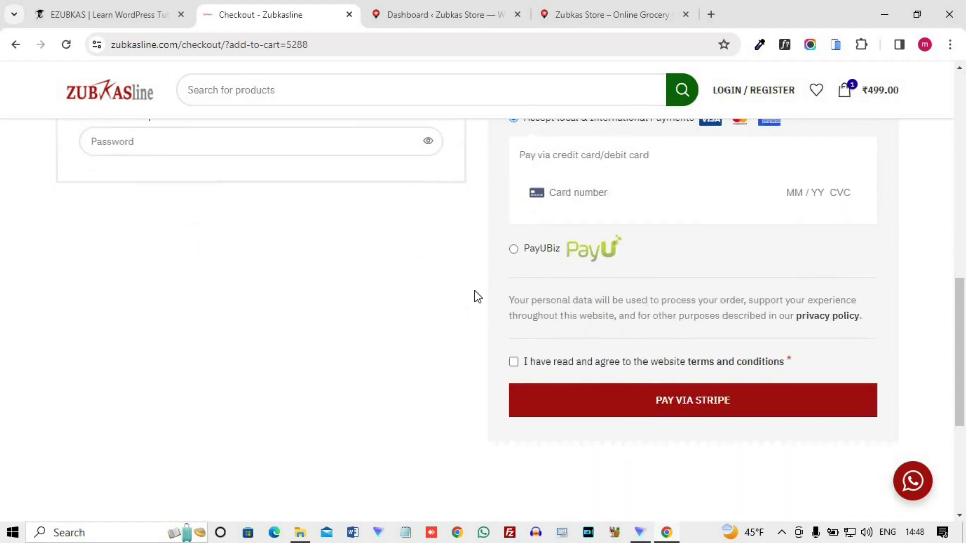
scroll(485, 292, up, 8)
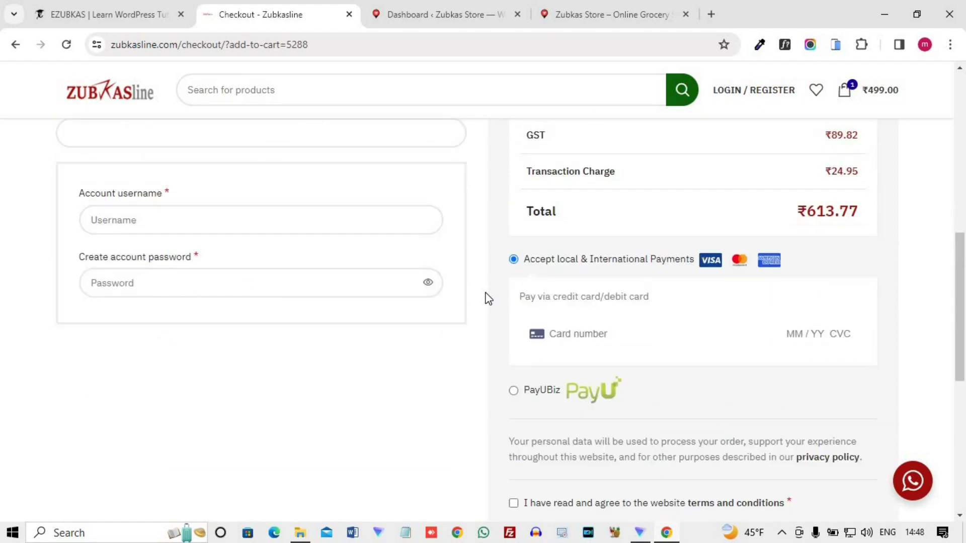
scroll(487, 297, up, 4)
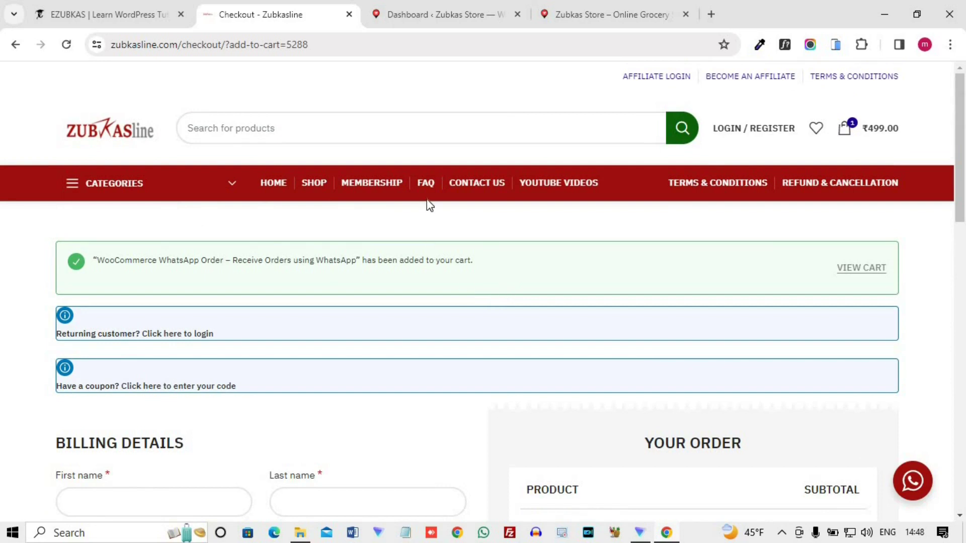
click(587, 9)
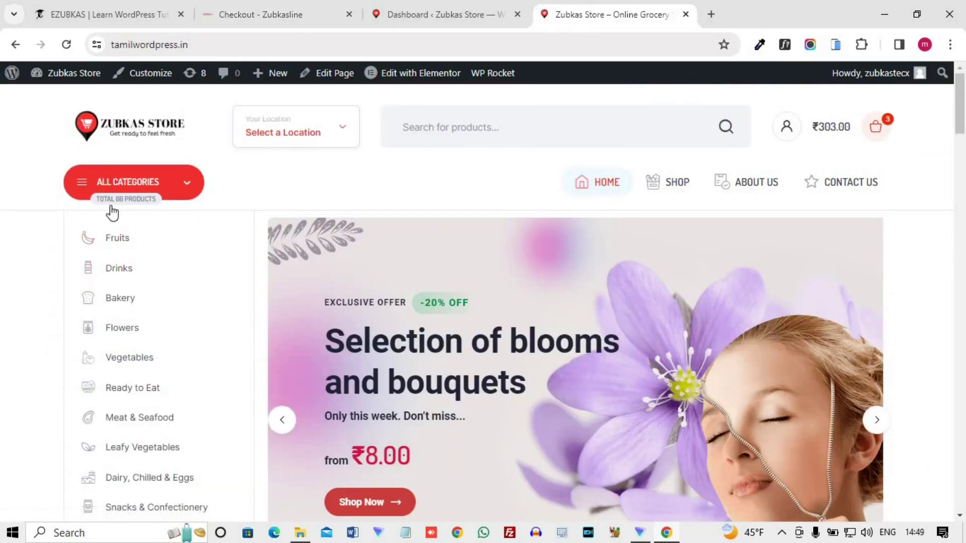
- Check out the ₹367.24 three-item cart, confirming no payment methods are available, then return to the dashboard
scroll(908, 201, down, 6)
scroll(909, 207, up, 6)
click(885, 134)
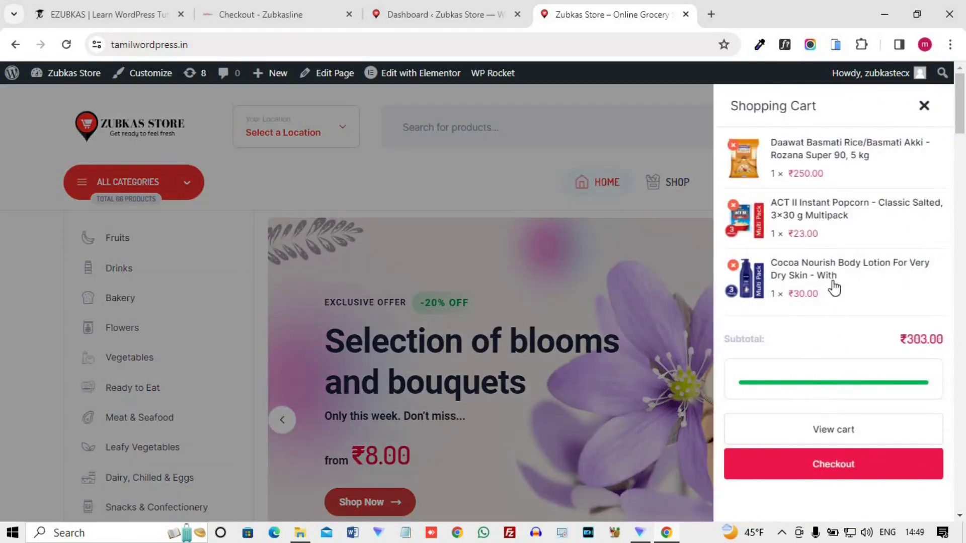
click(836, 464)
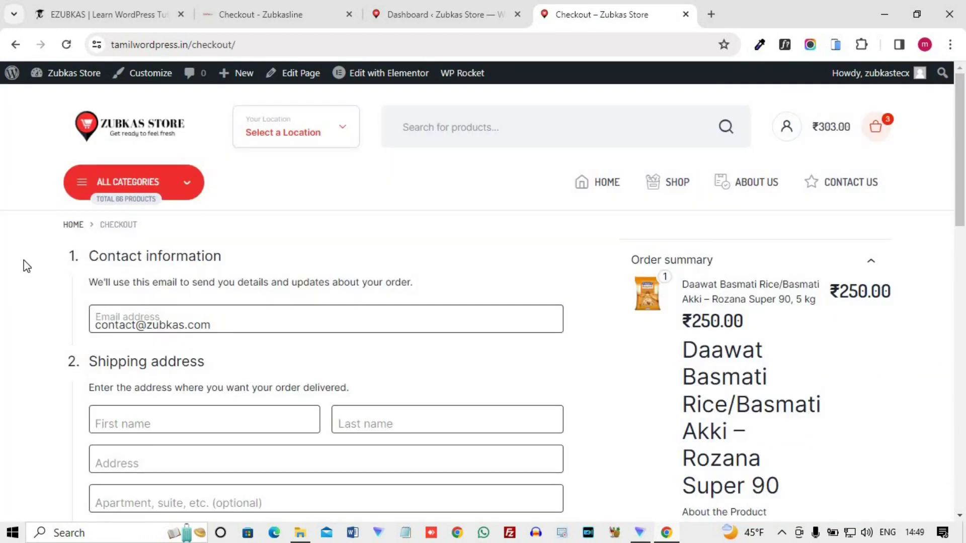
scroll(423, 275, down, 10)
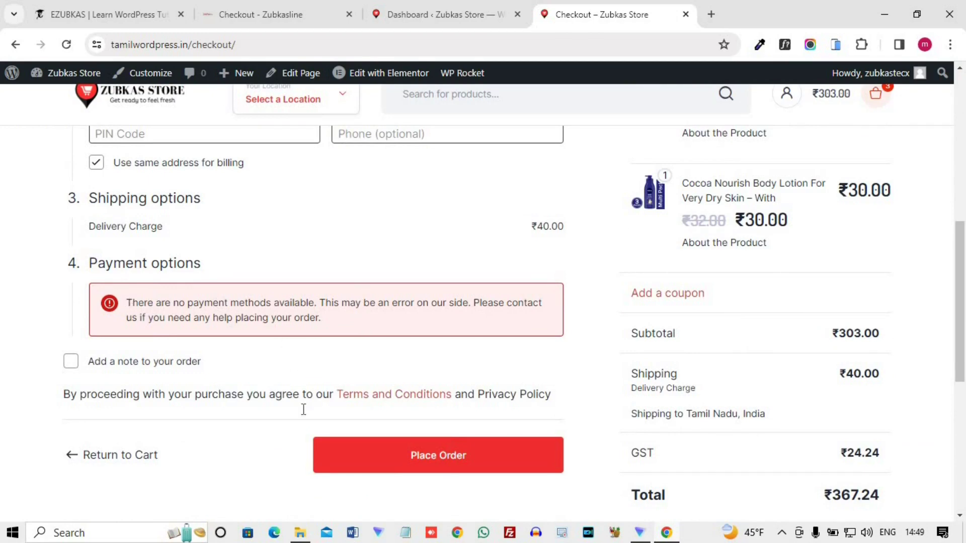
key(F5)
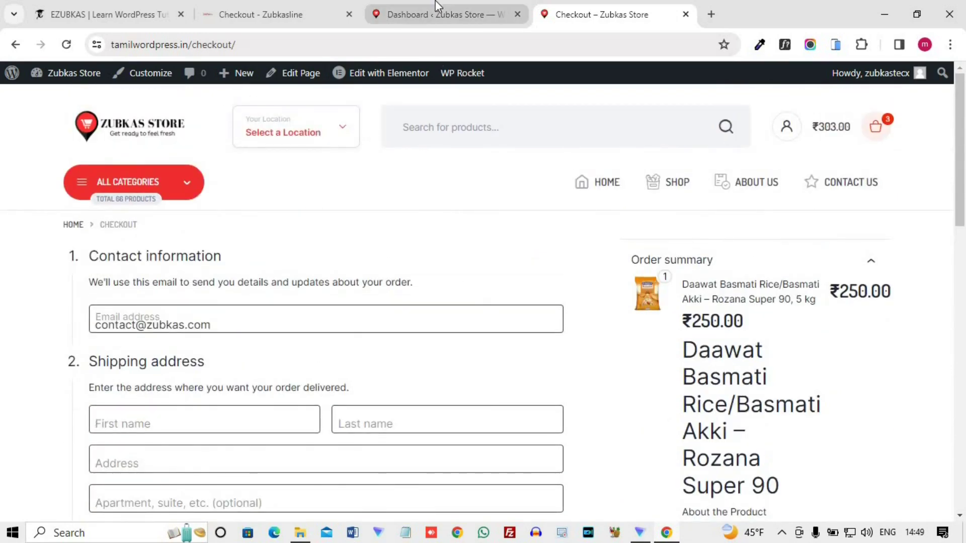
key(ctrl+shift+Tab)
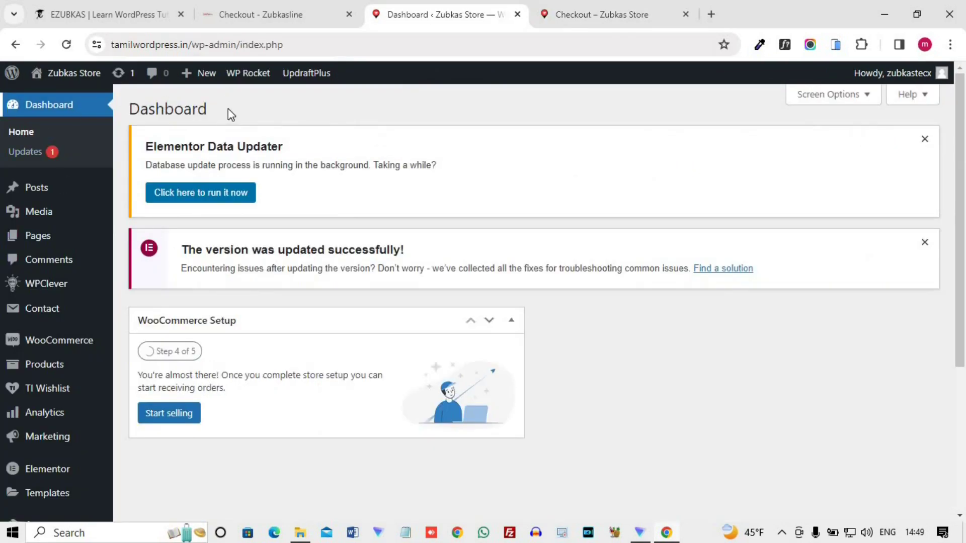
scroll(48, 305, down, 4)
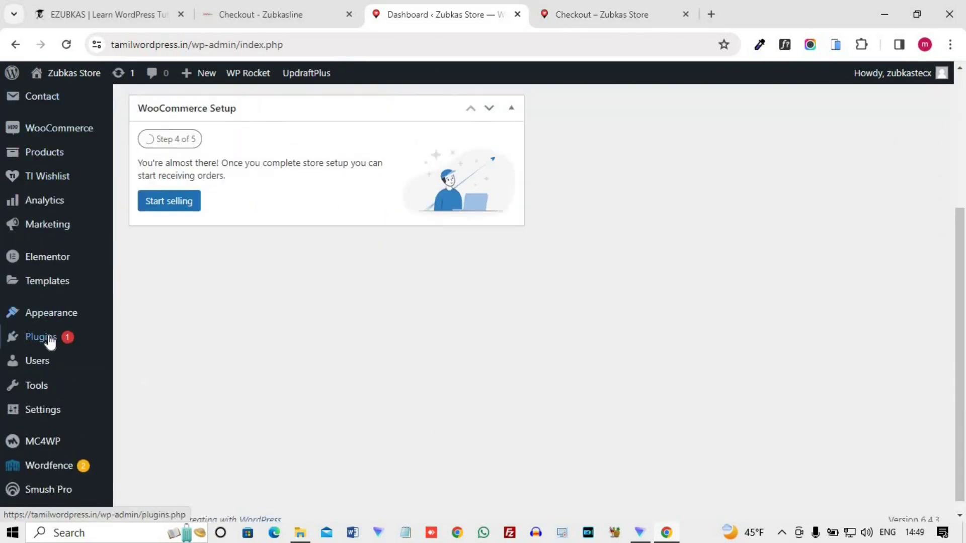
mouse_move(45, 336)
right_click(146, 357)
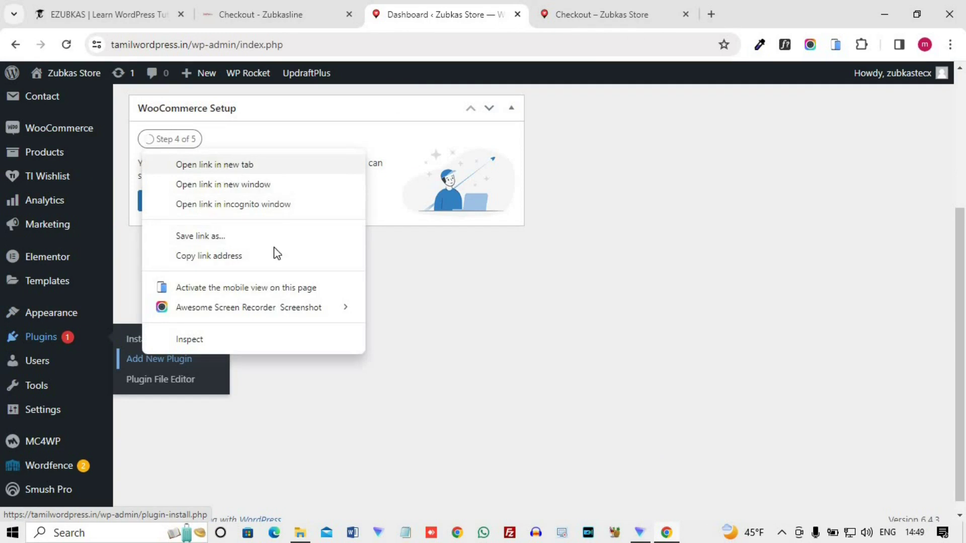
click(224, 164)
key(ctrl+Tab)
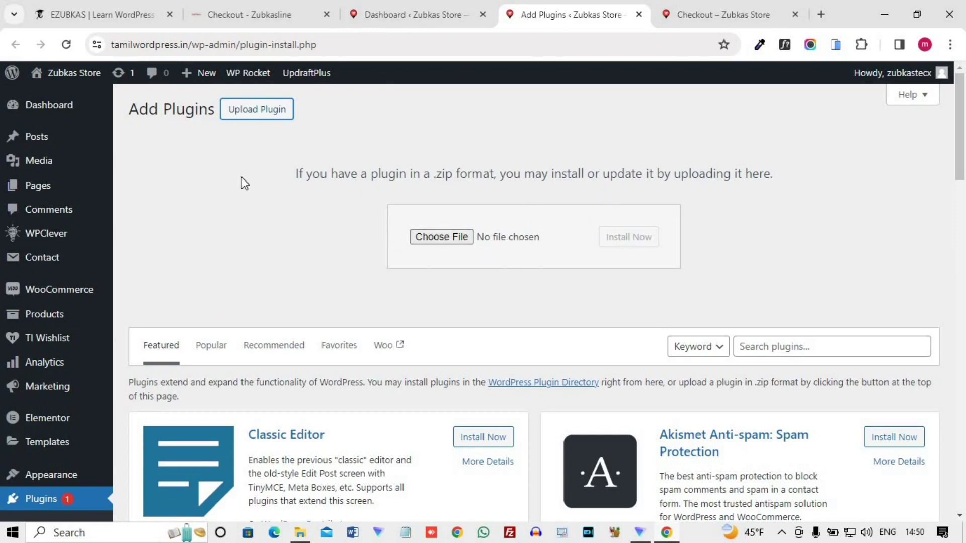
click(639, 14)
click(402, 13)
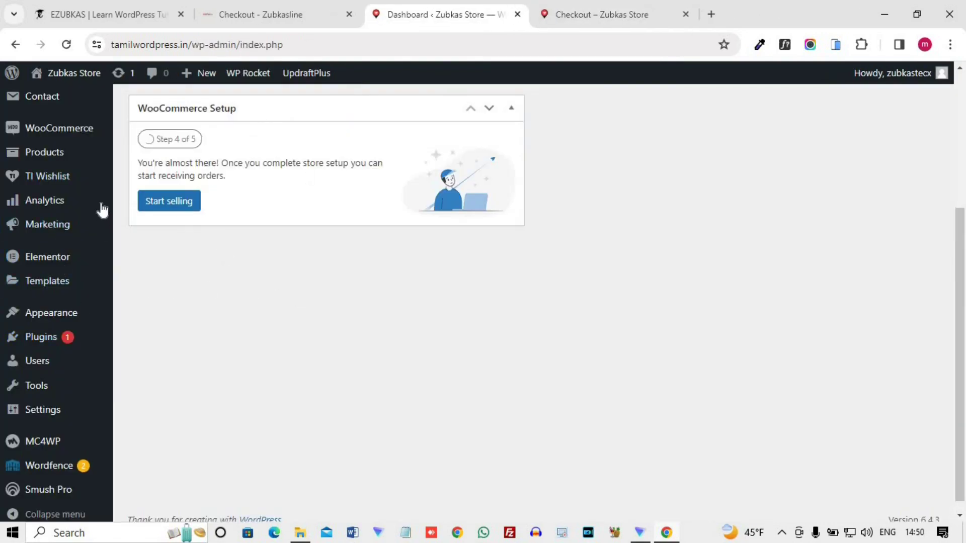
scroll(112, 258, up, 3)
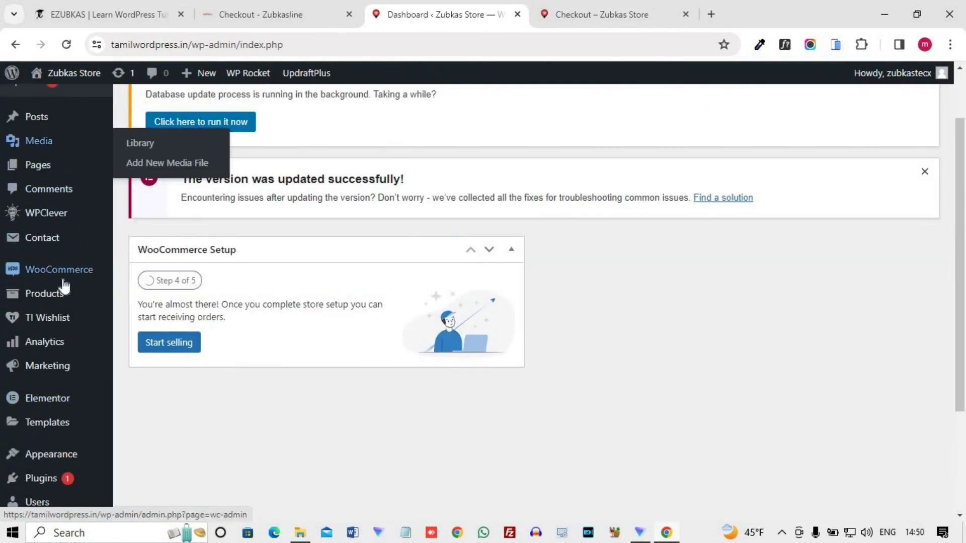
mouse_move(61, 284)
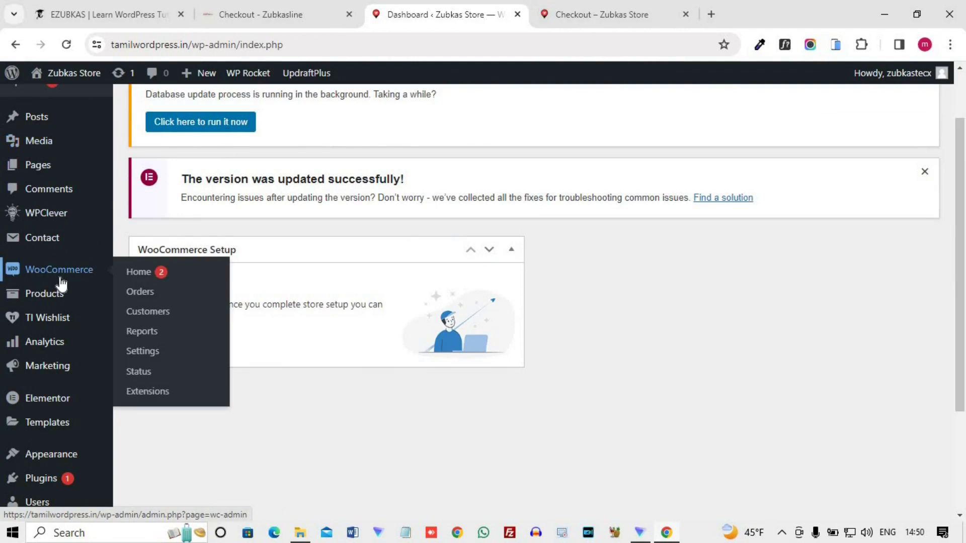
- In WooCommerce Settings > Payments, find WhatsApp Order beside Cash on delivery and open its setup
click(143, 352)
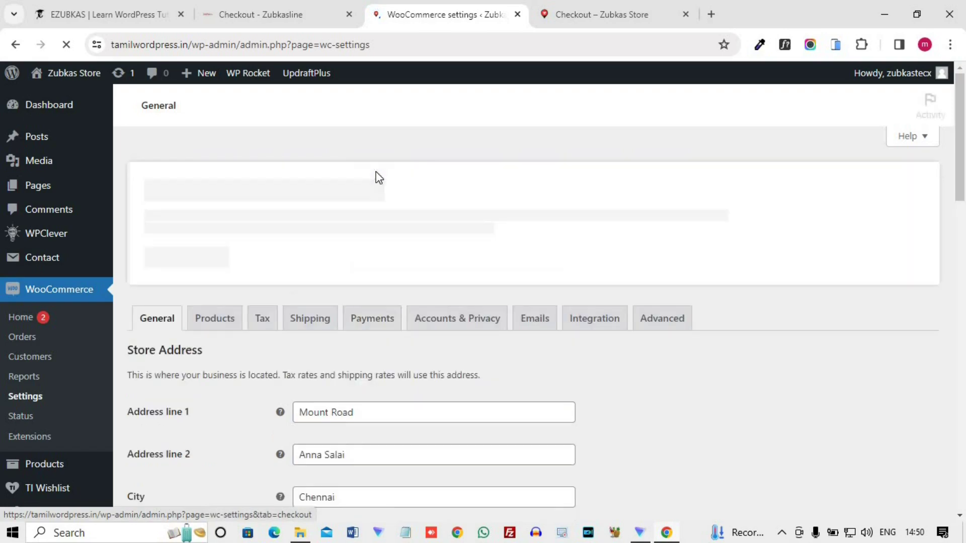
click(386, 325)
scroll(306, 363, down, 2)
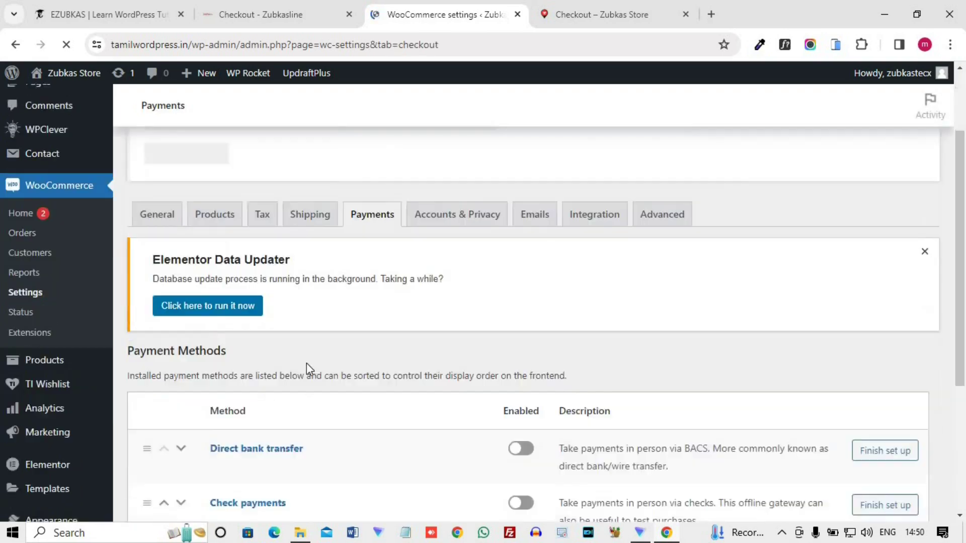
scroll(306, 363, down, 5)
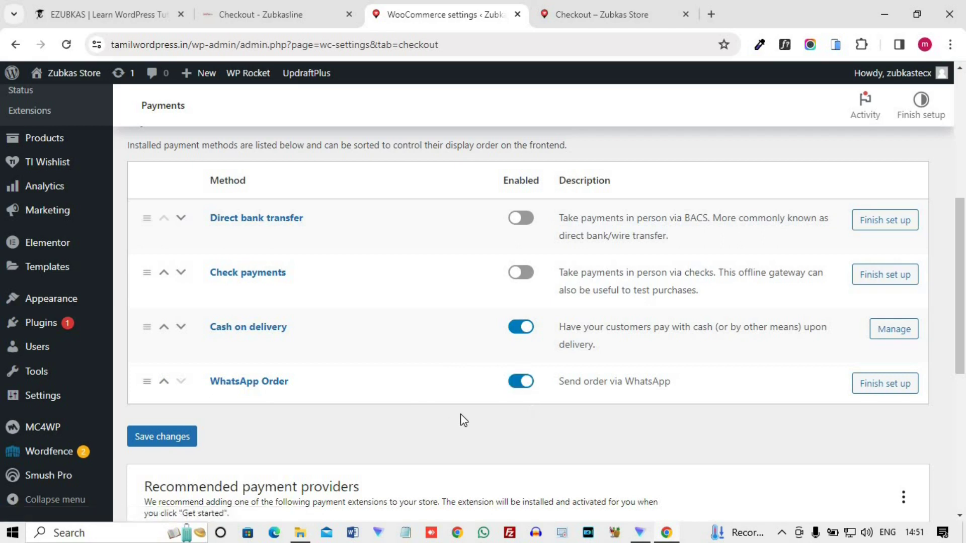
click(898, 392)
- Rename the payment method title from 'WhatsApp Order' to 'WhatsApp payments'
scroll(373, 392, down, 2)
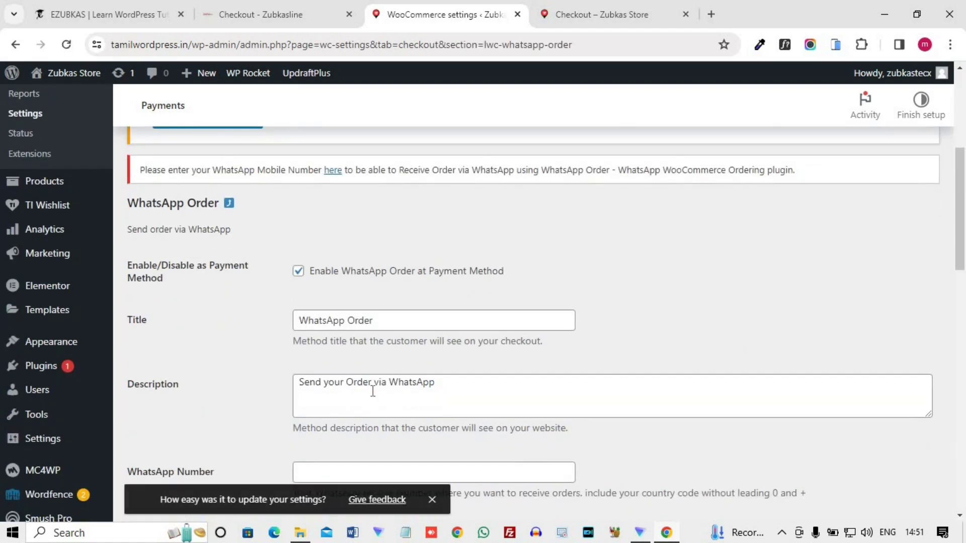
double_click(351, 320)
text(payments)
scroll(332, 377, up, 2)
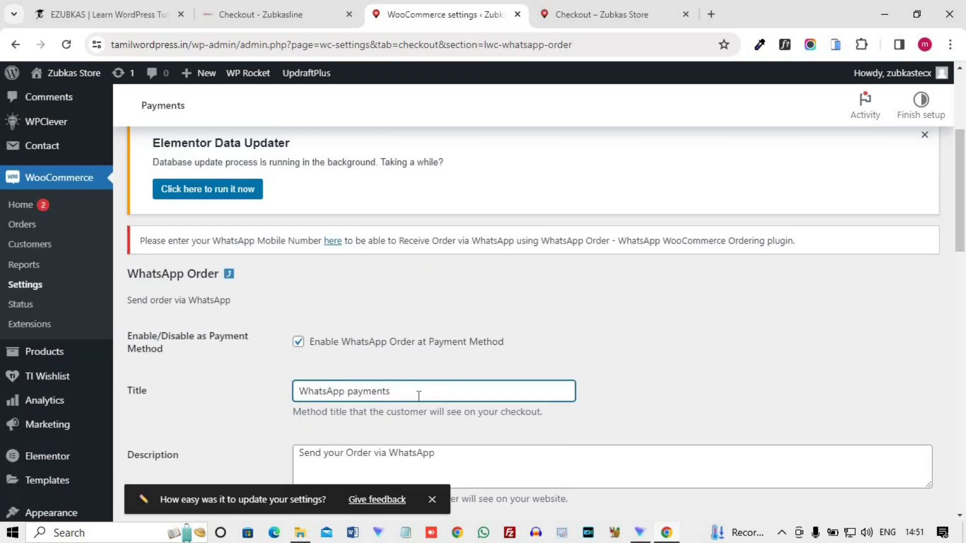
scroll(414, 395, down, 5)
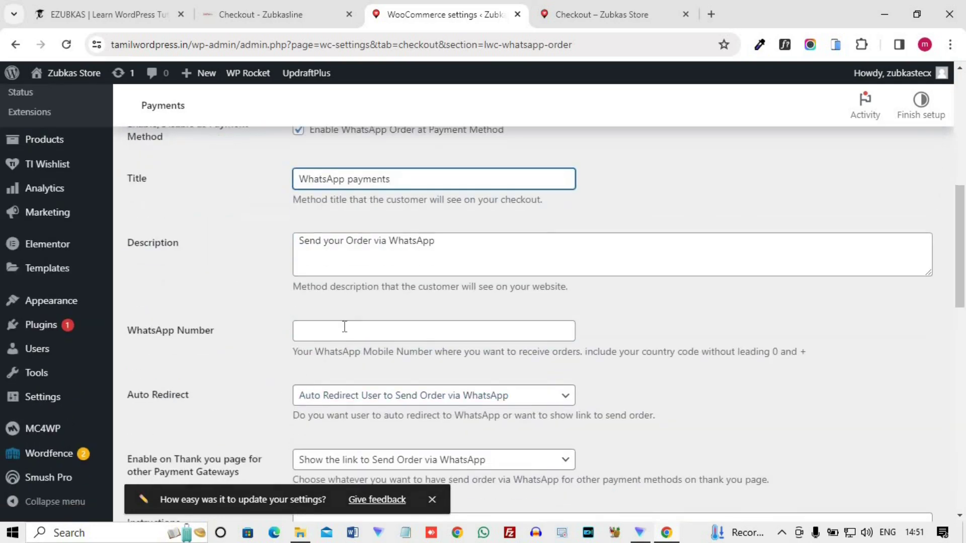
- Enter the store's WhatsApp number, keep auto redirect enabled, and save the settings
click(345, 326)
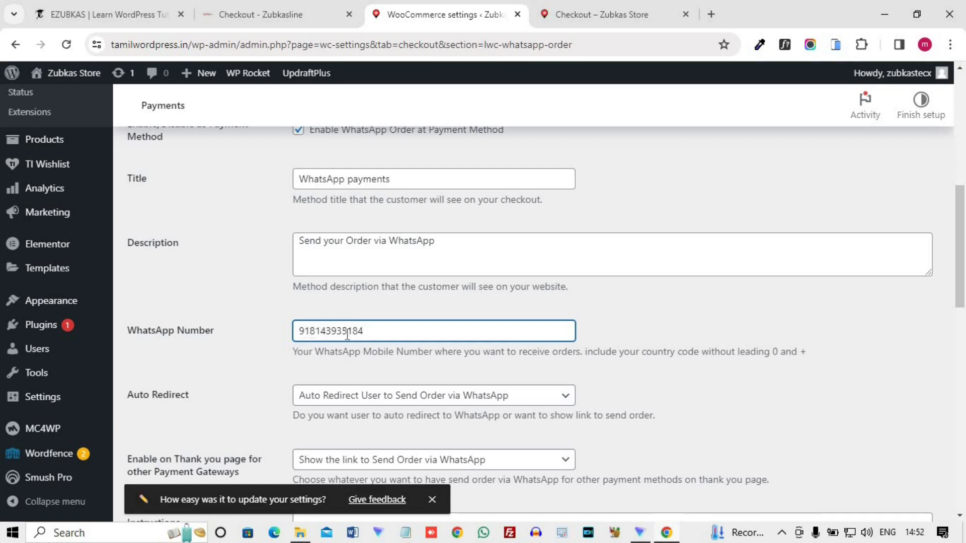
scroll(255, 374, down, 2)
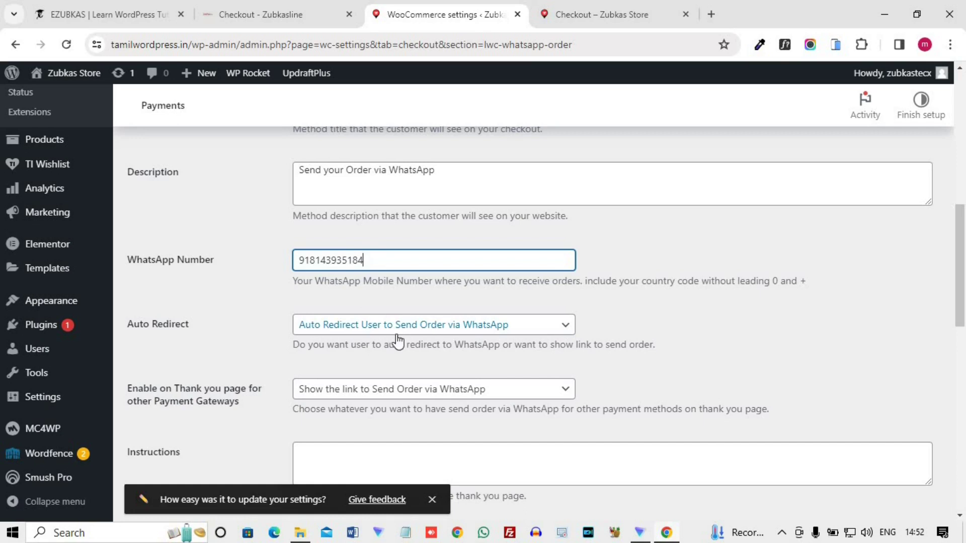
click(568, 327)
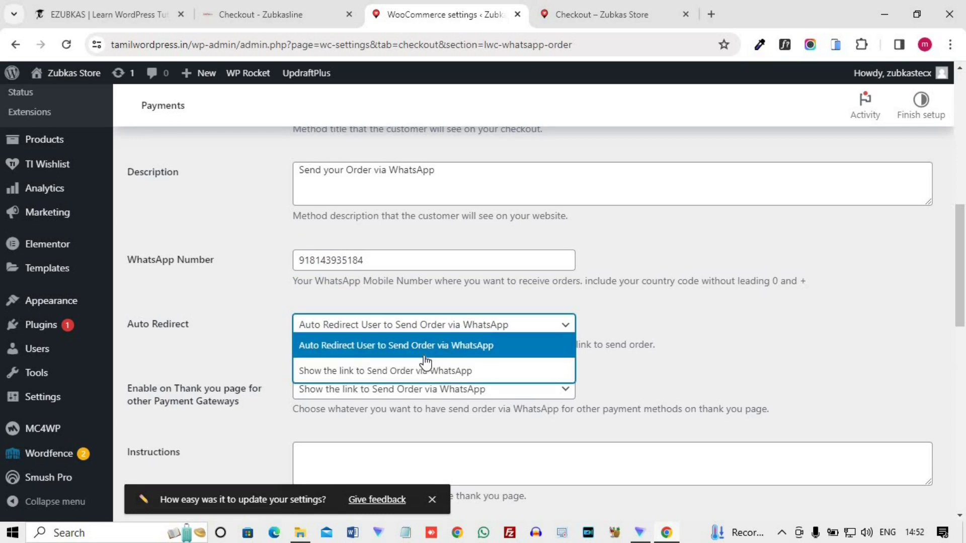
click(229, 357)
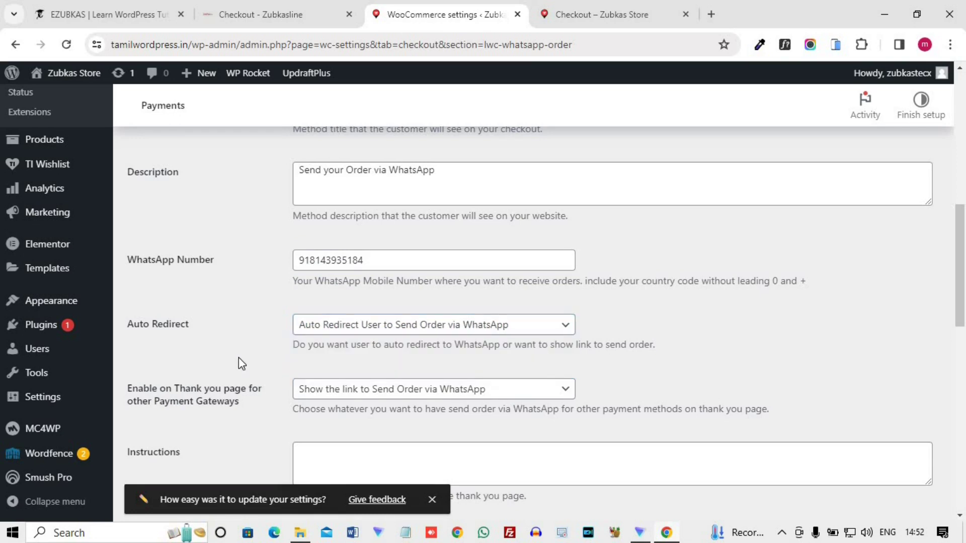
scroll(245, 354, down, 1)
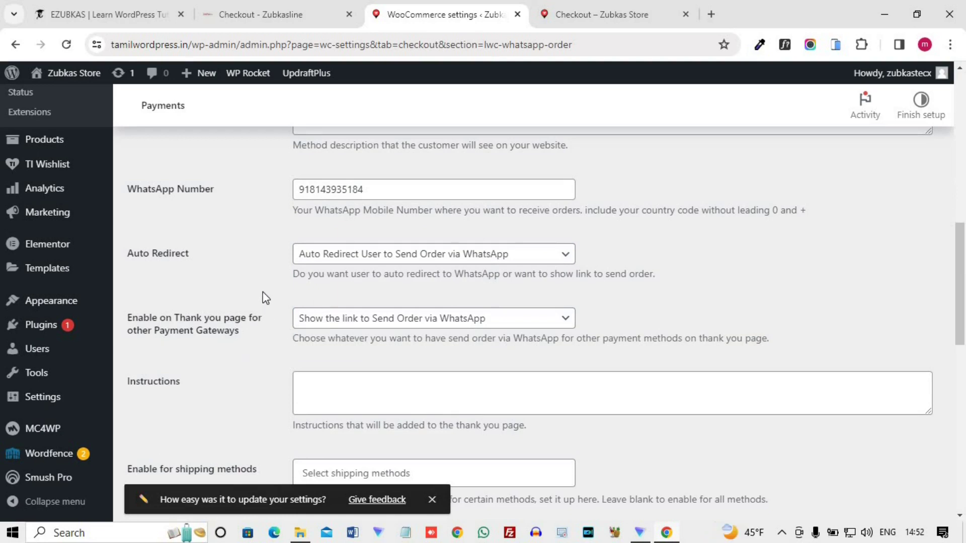
scroll(265, 298, down, 12)
key(Return)
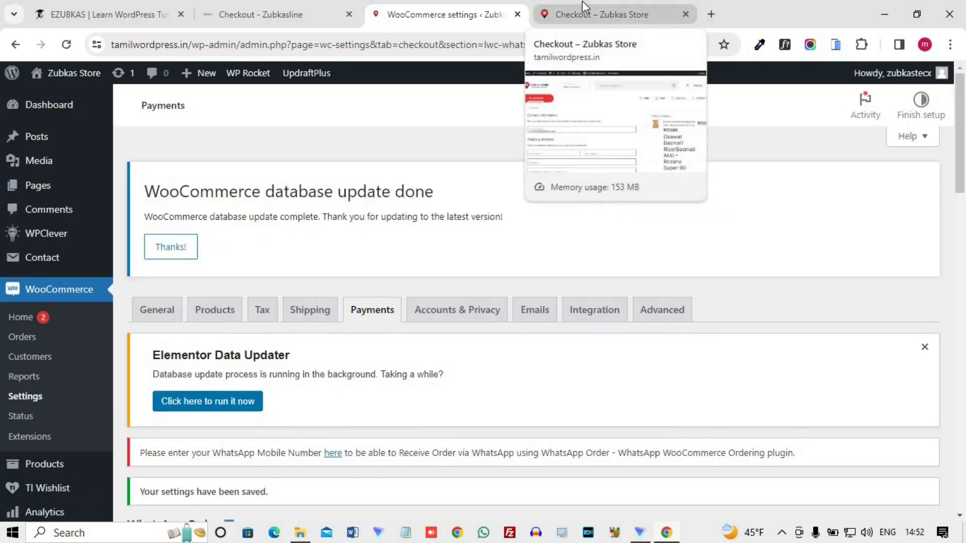
click(581, 1)
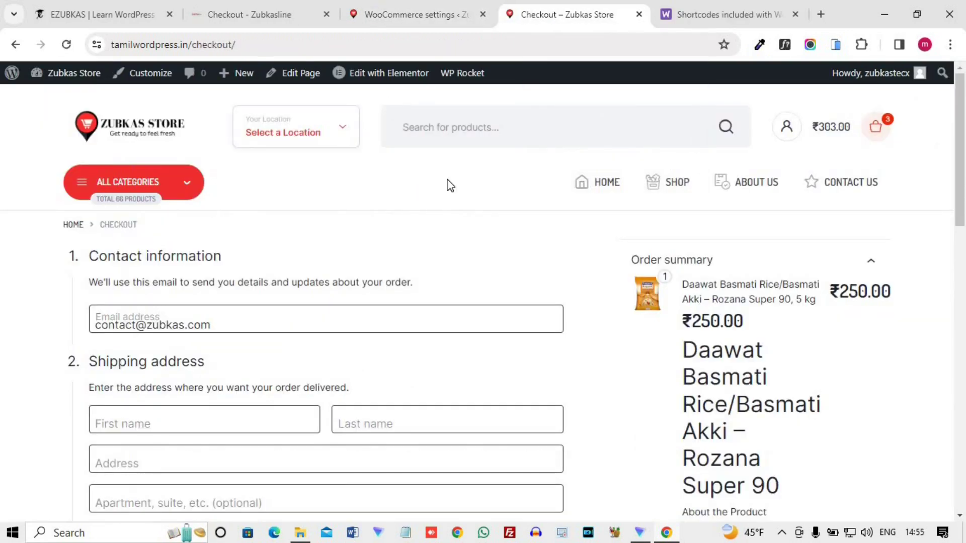
- Reload the checkout page and confirm WhatsApp payments now appears as the payment option
click(279, 47)
key(Return)
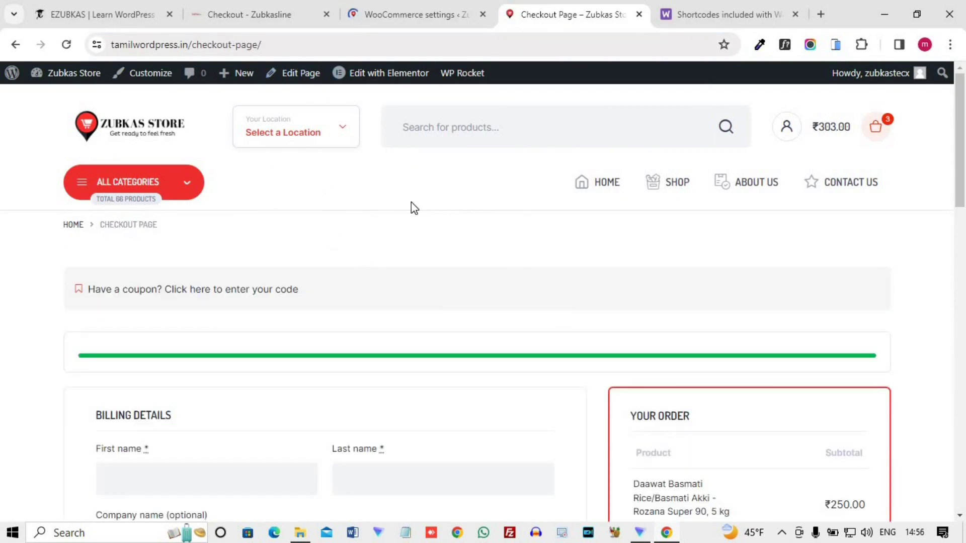
scroll(510, 198, down, 12)
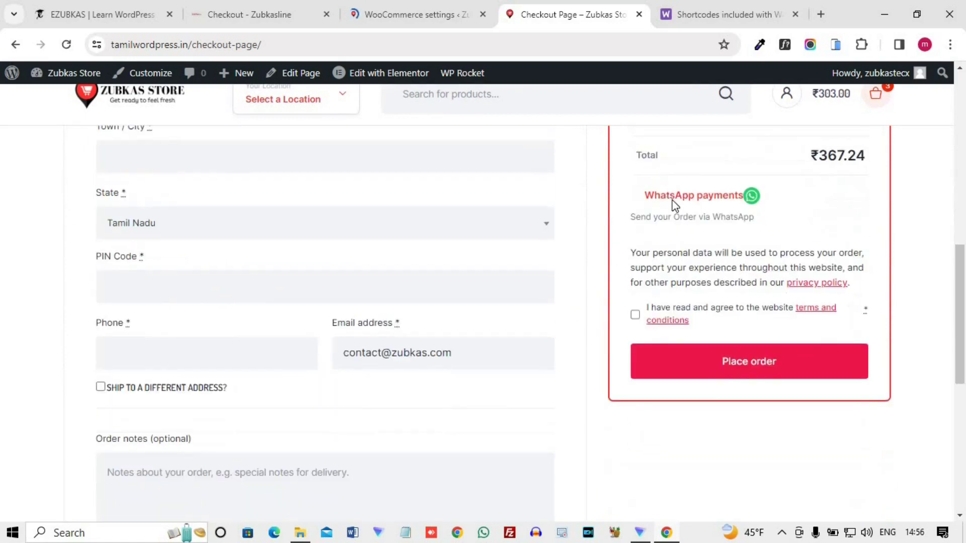
scroll(688, 267, up, 1)
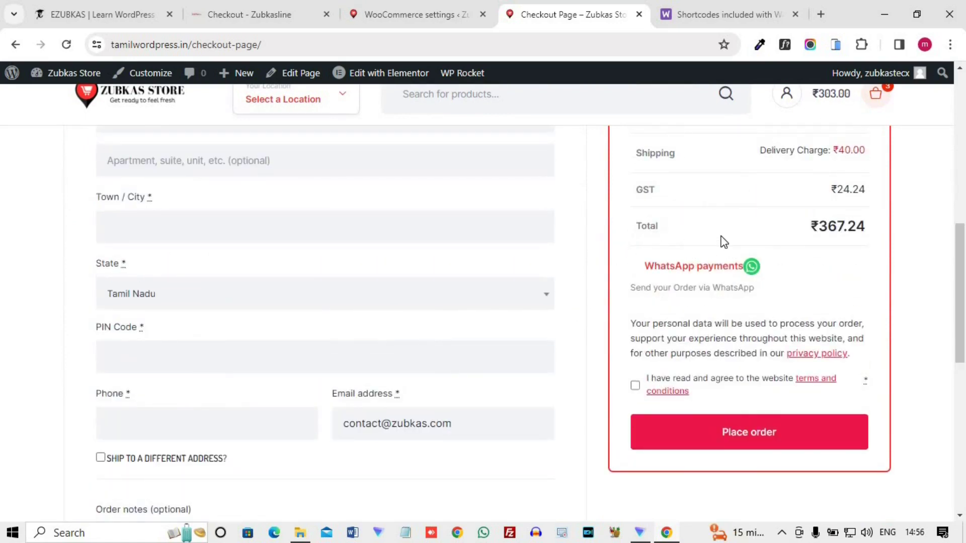
click(389, 6)
- Uncheck 'Disable Other Payment Gateways at Checkout' and save the WhatsApp Order settings
scroll(328, 270, down, 7)
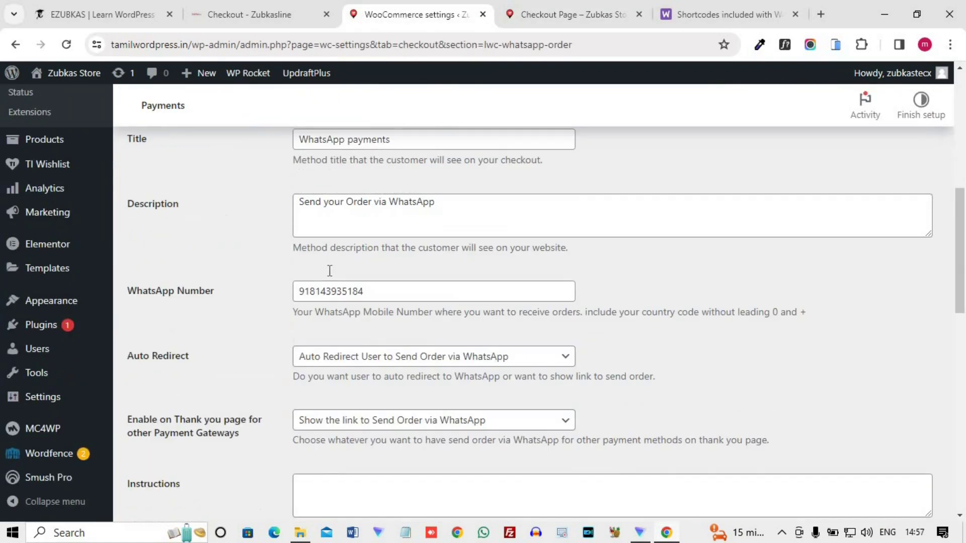
scroll(328, 274, down, 10)
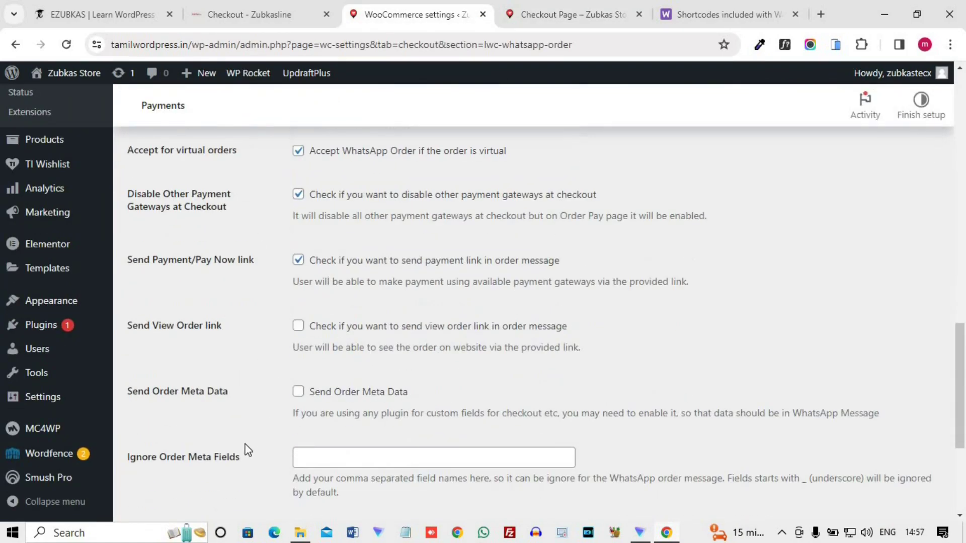
scroll(251, 447, down, 2)
scroll(257, 445, up, 3)
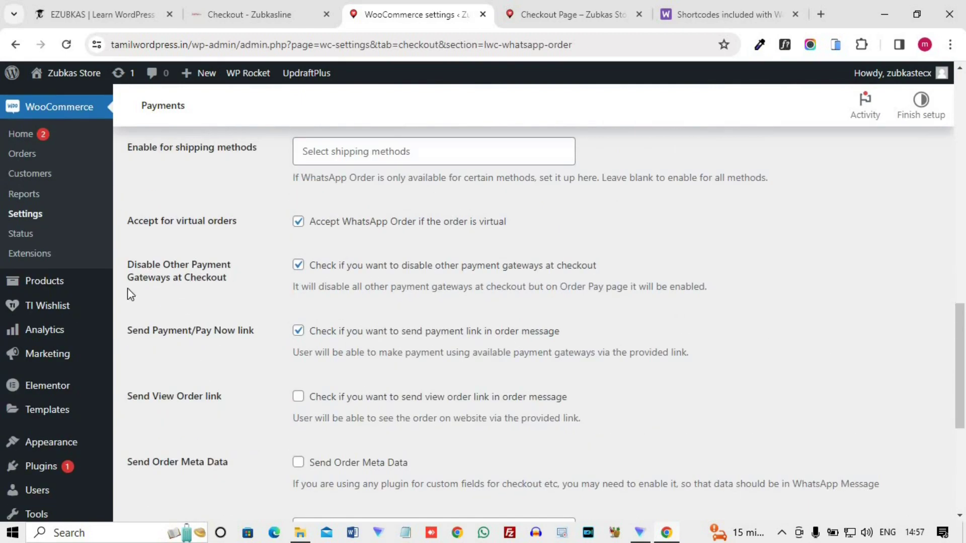
click(298, 266)
scroll(221, 324, down, 2)
scroll(221, 322, down, 5)
click(166, 506)
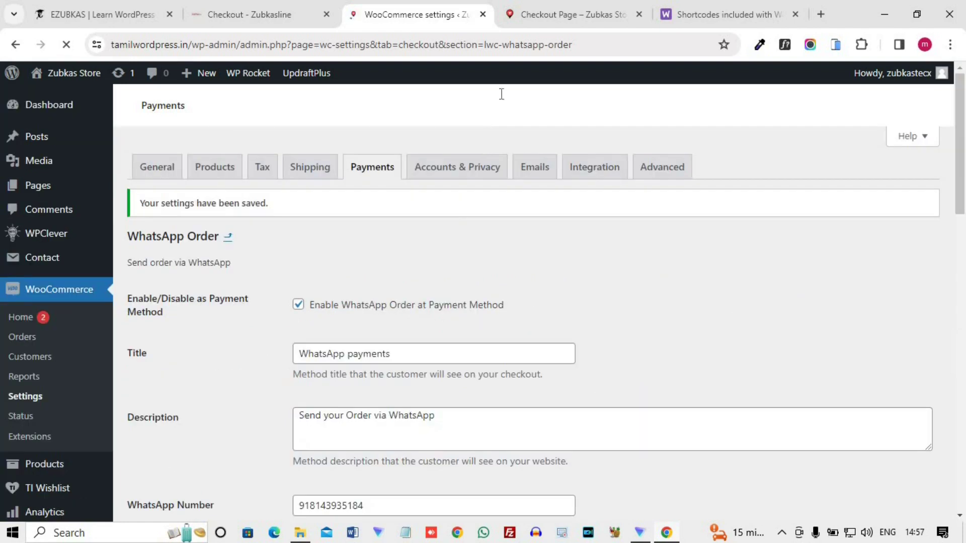
- Reload the checkout so Cash on delivery appears alongside WhatsApp payments
click(553, 10)
click(451, 46)
key(Return)
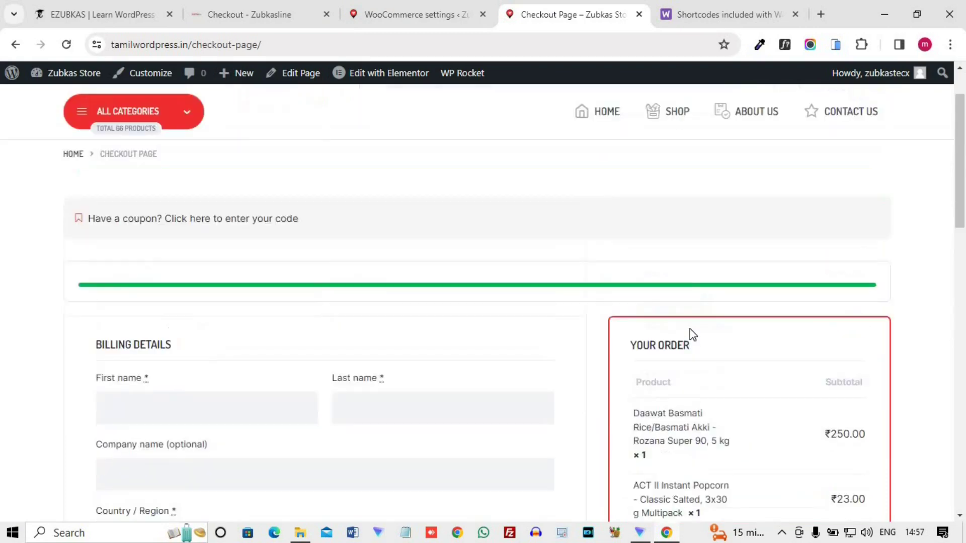
click(426, 13)
scroll(442, 340, down, 15)
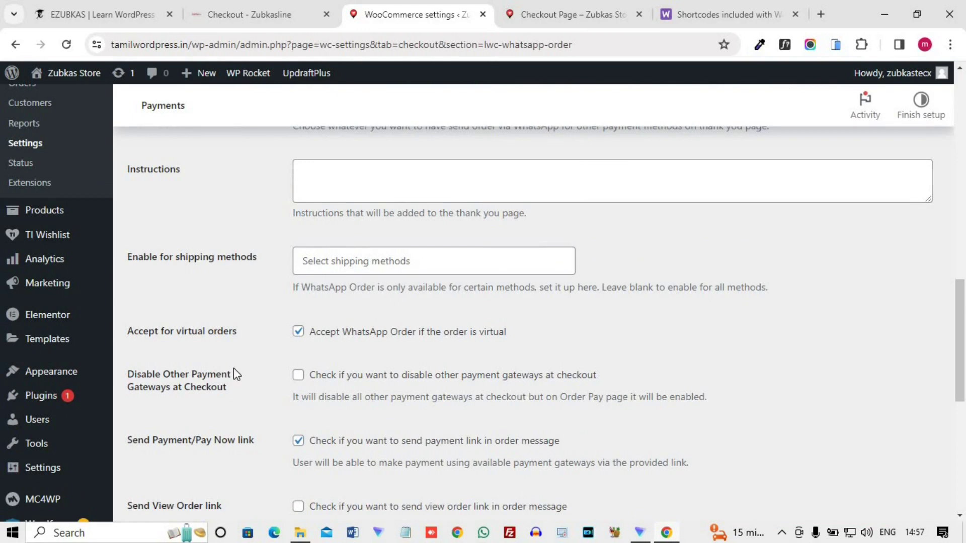
- Select Cash on delivery as the payment method on the checkout page
scroll(234, 373, down, 3)
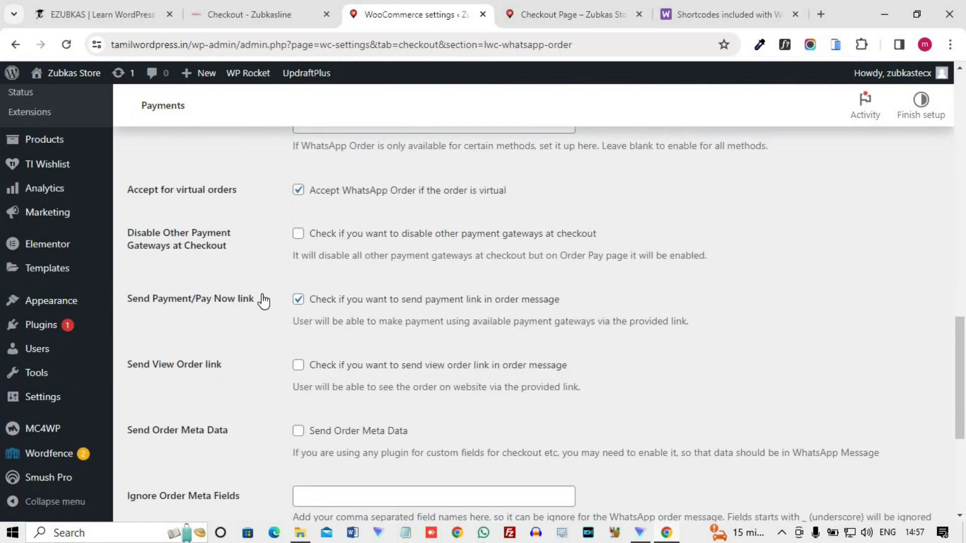
scroll(261, 300, up, 2)
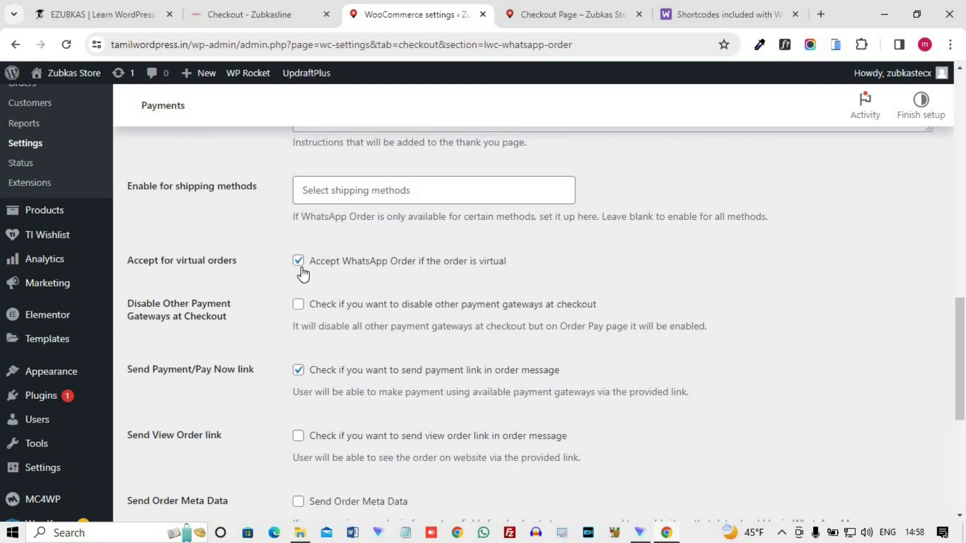
scroll(303, 271, up, 6)
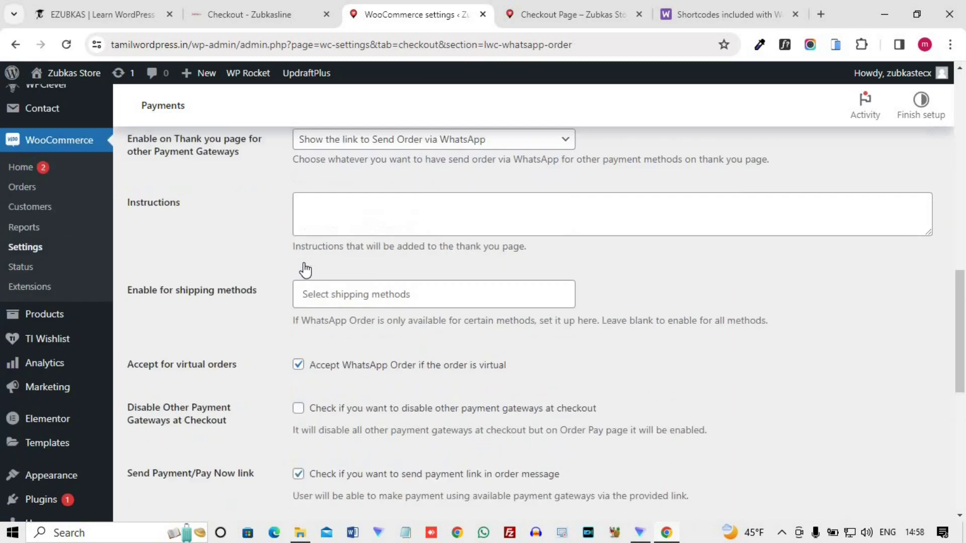
scroll(305, 269, up, 3)
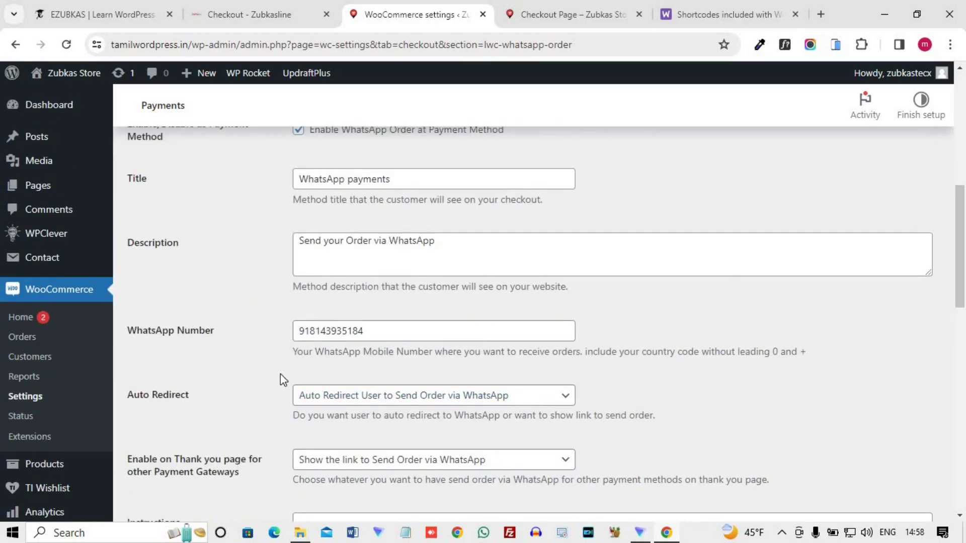
scroll(169, 347, down, 2)
scroll(302, 360, down, 3)
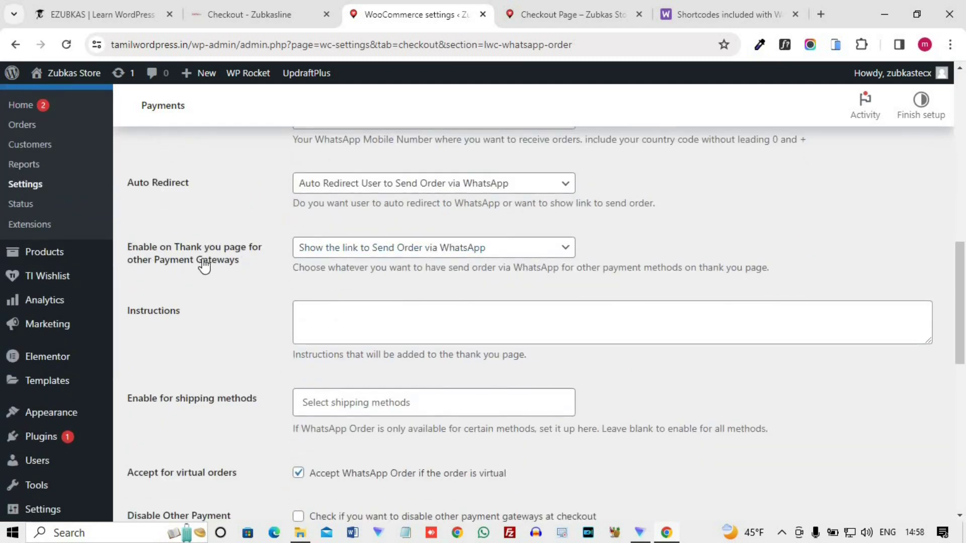
click(567, 11)
scroll(611, 150, down, 5)
click(641, 336)
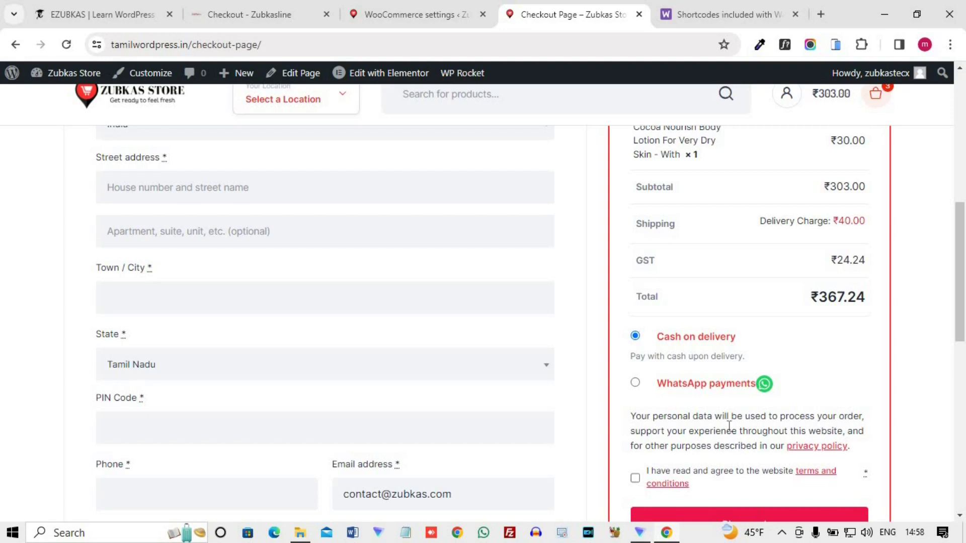
click(415, 9)
scroll(359, 332, down, 2)
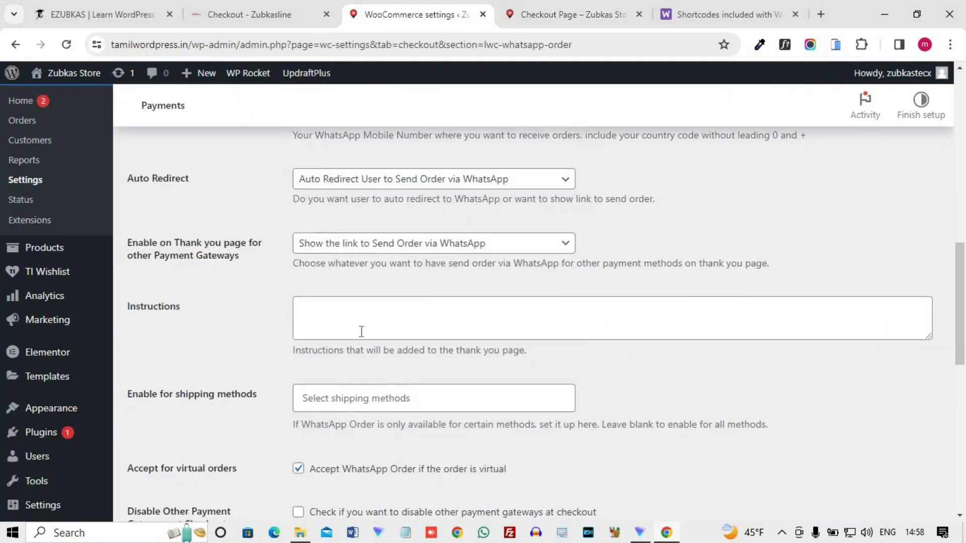
- Set 'Enable on Thank you page for other Payment Gateways' to No
scroll(421, 405, down, 3)
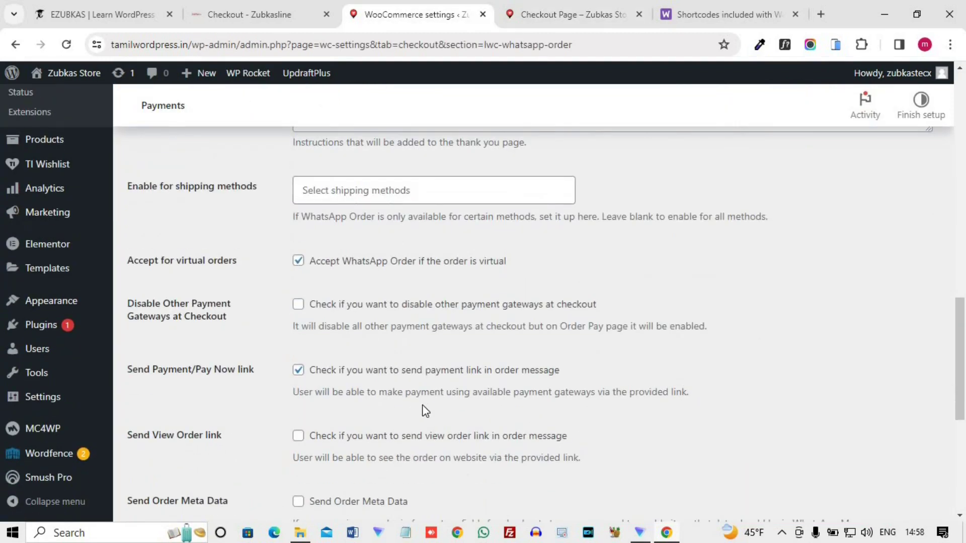
scroll(562, 248, up, 4)
click(562, 248)
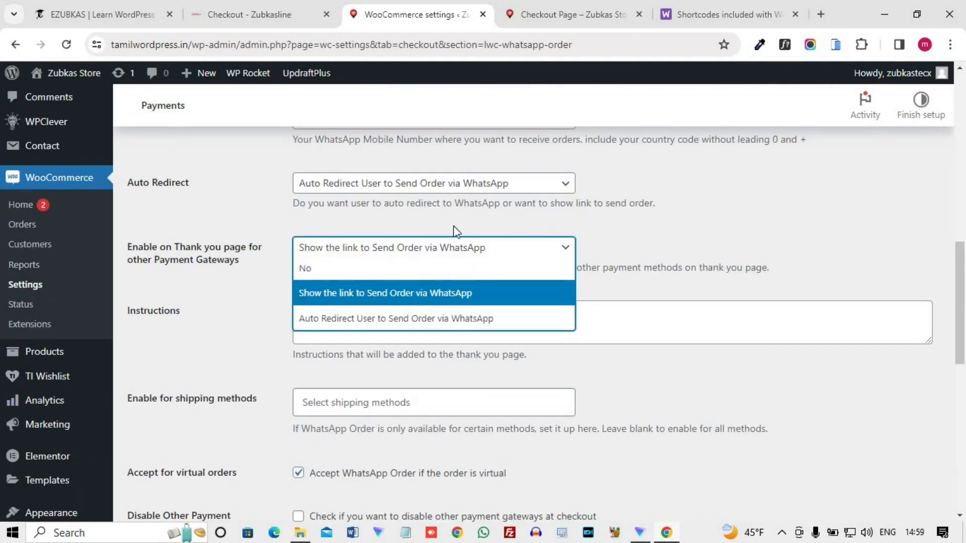
click(302, 267)
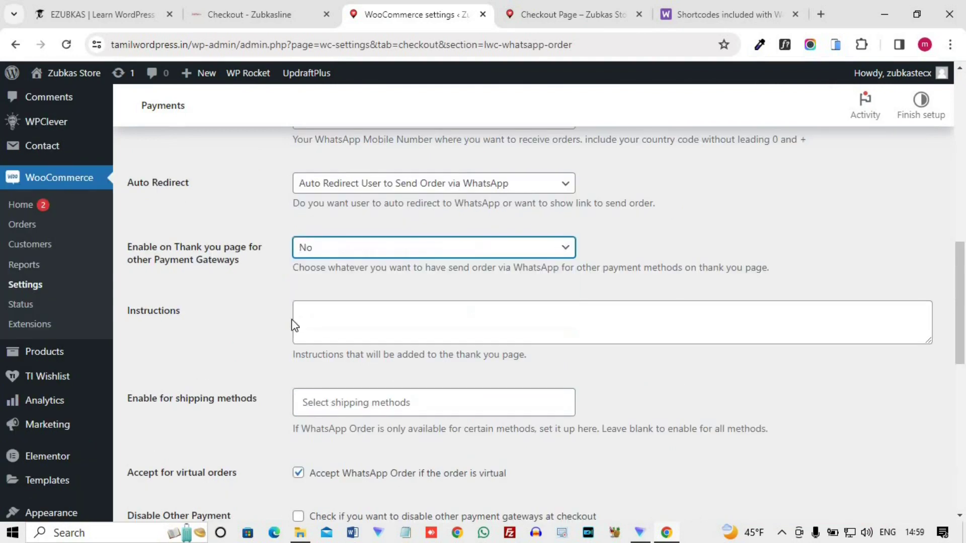
click(360, 250)
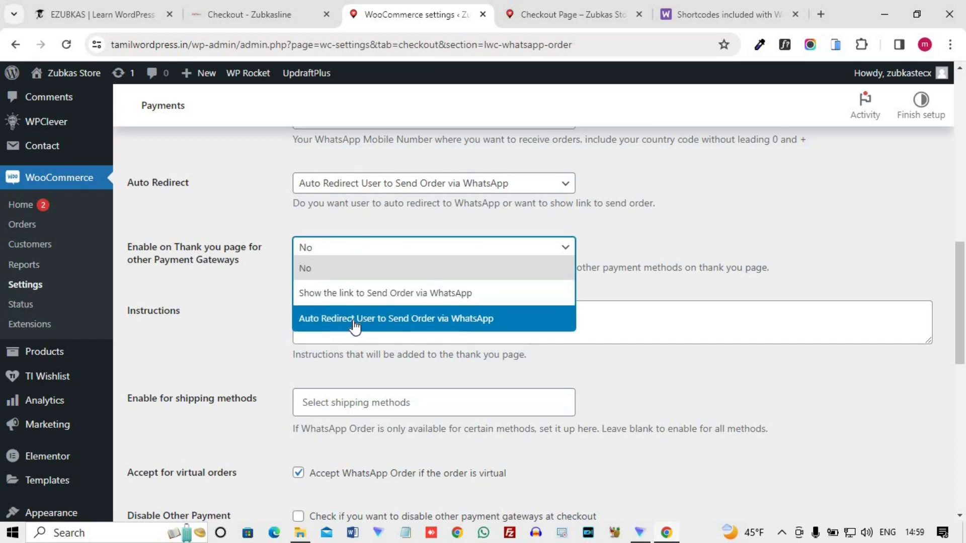
click(249, 291)
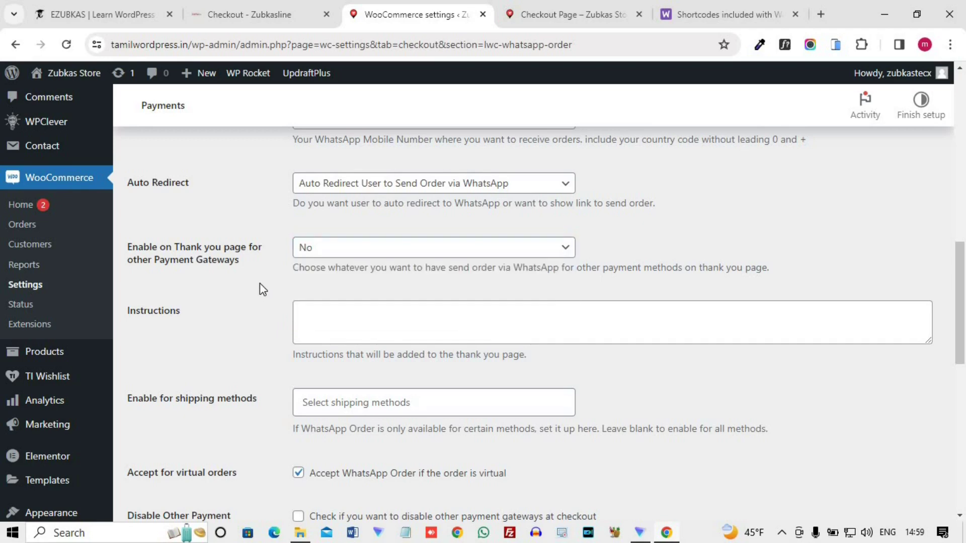
scroll(259, 283, down, 1)
scroll(255, 308, down, 1)
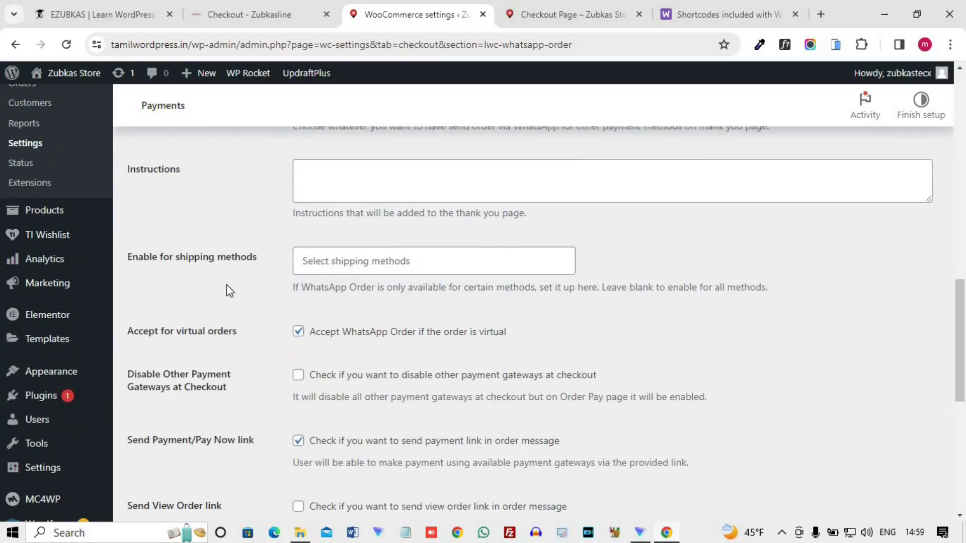
click(326, 260)
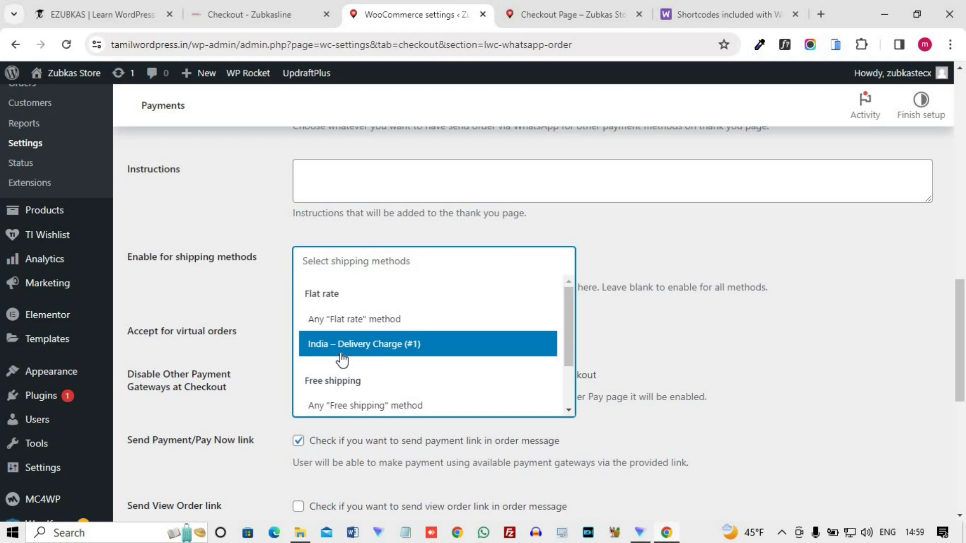
click(264, 300)
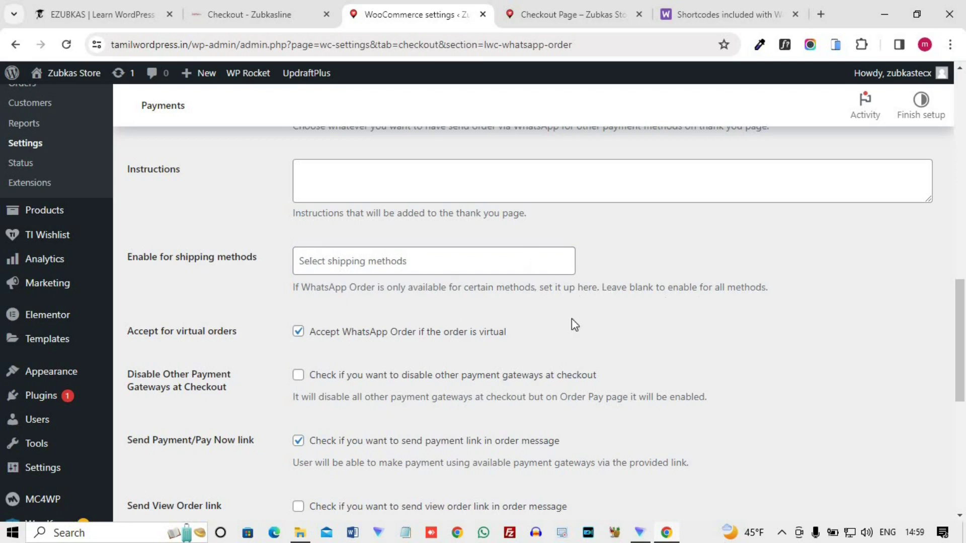
scroll(452, 351, down, 3)
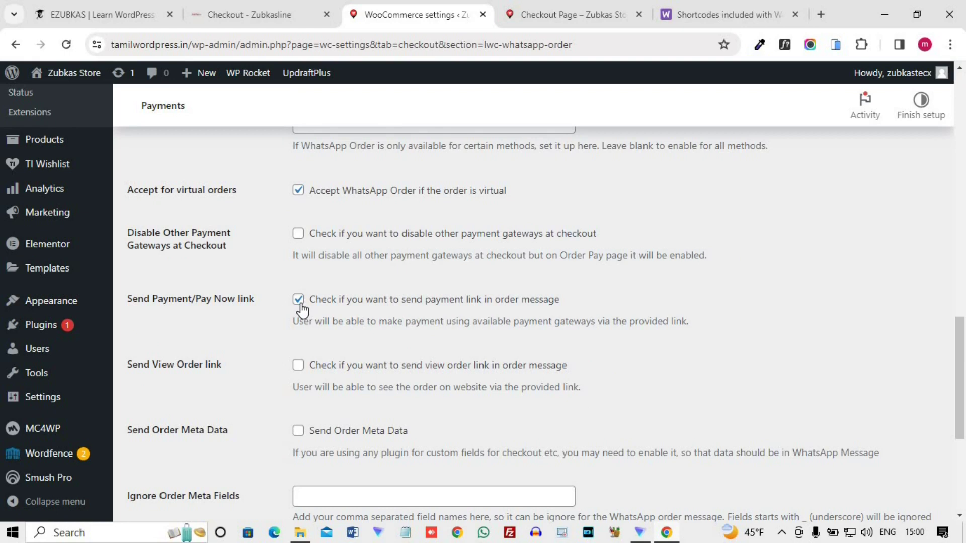
- Tick 'Send View Order link' for order messages and save the WhatsApp Order settings
scroll(221, 328, down, 2)
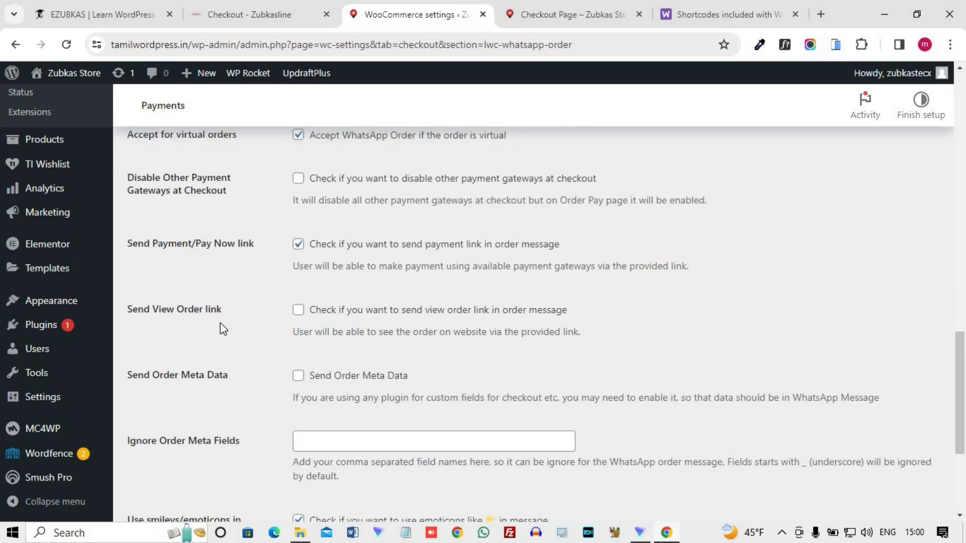
click(298, 294)
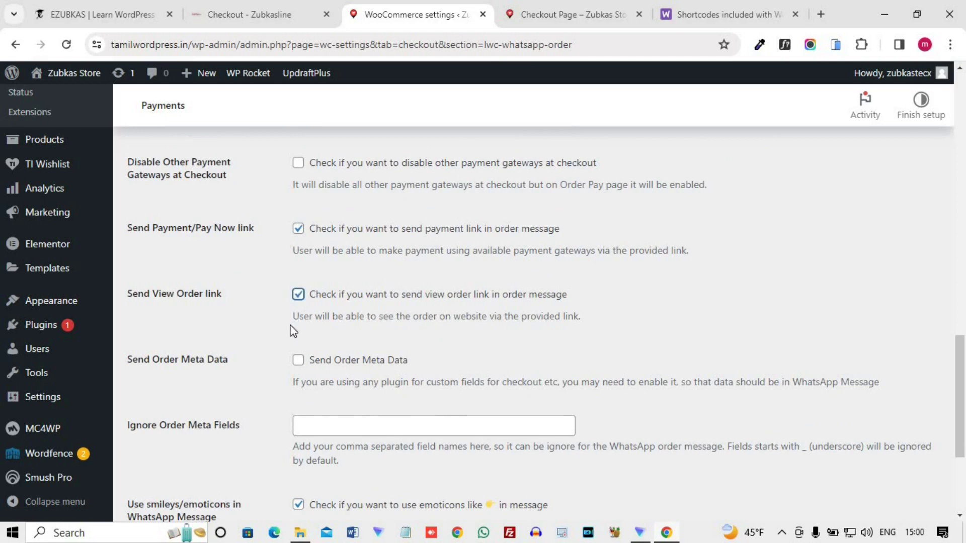
scroll(236, 342, down, 2)
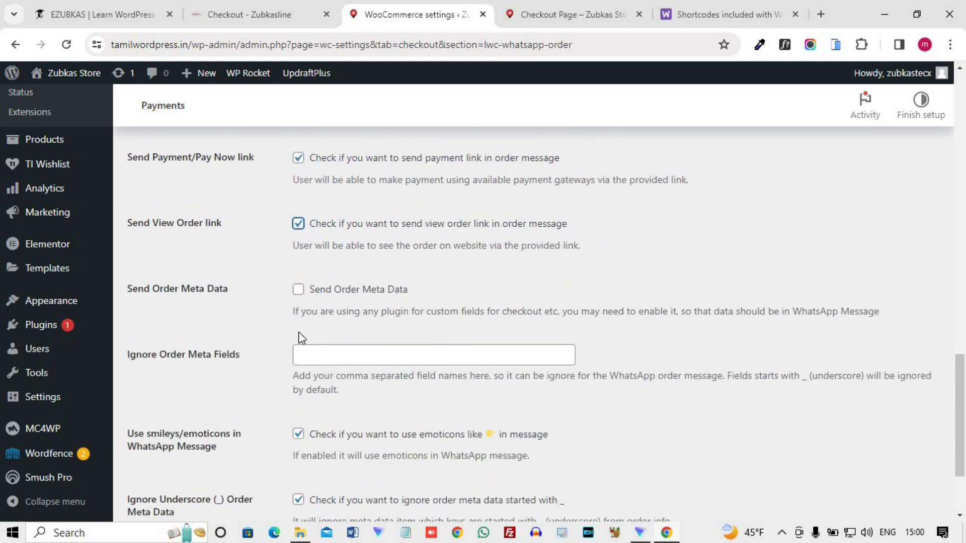
scroll(297, 334, down, 3)
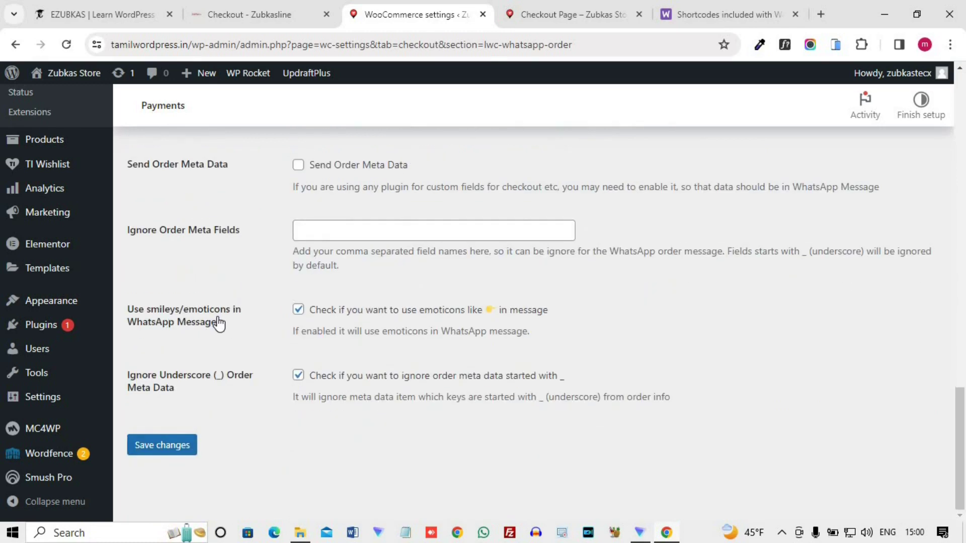
click(172, 451)
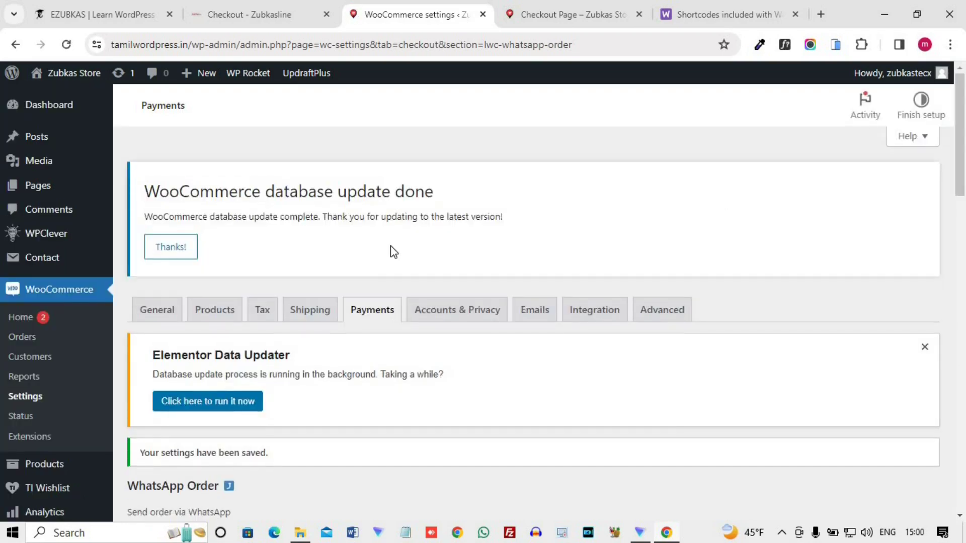
scroll(390, 247, down, 7)
scroll(282, 230, down, 6)
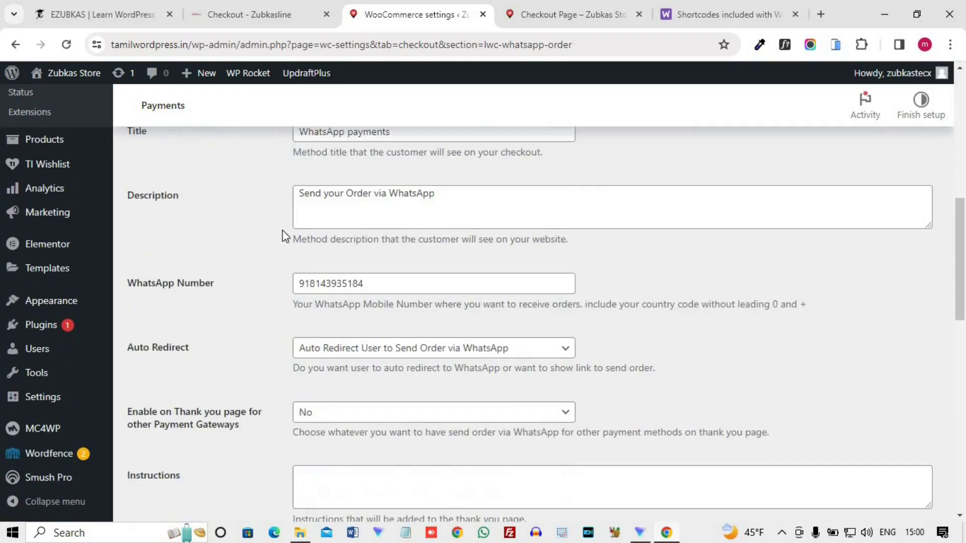
scroll(273, 448, up, 6)
scroll(273, 449, up, 1)
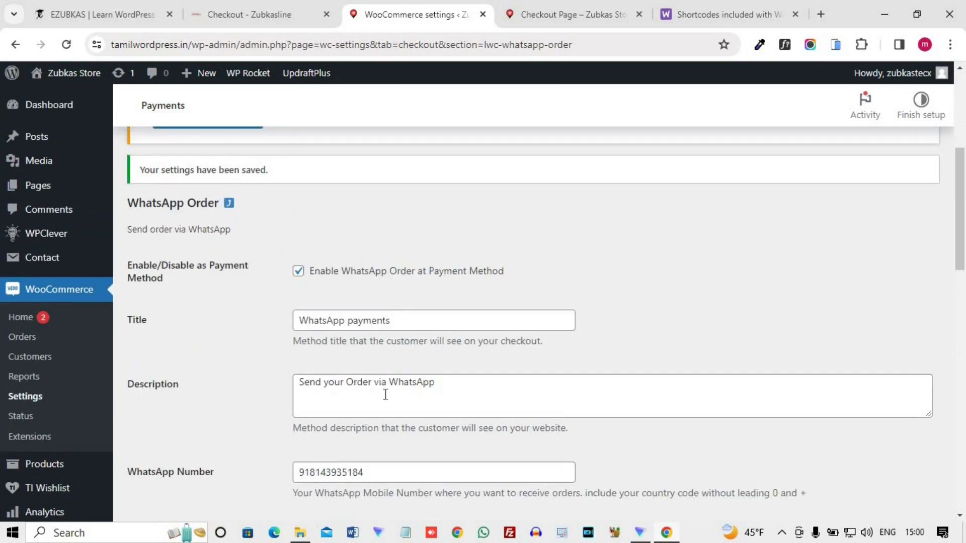
scroll(465, 392, down, 2)
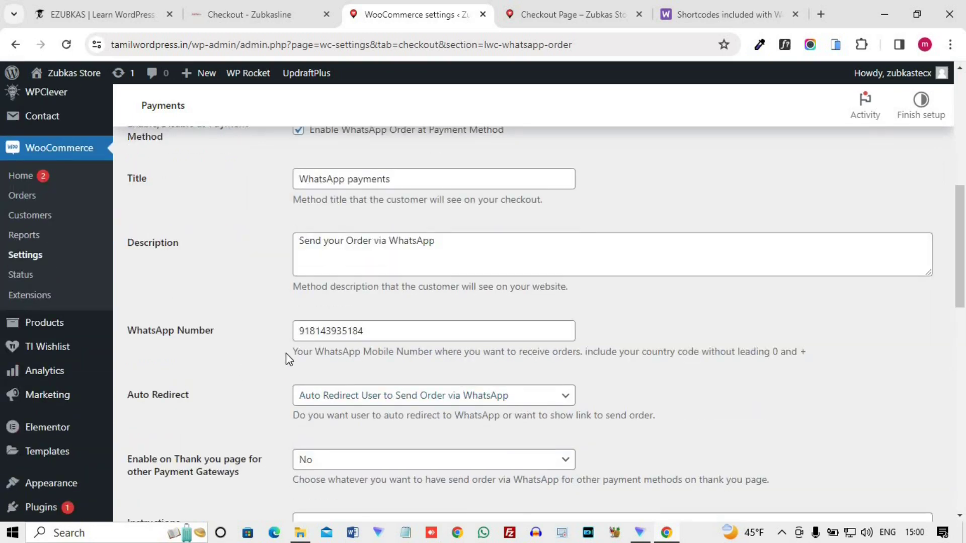
scroll(366, 333, down, 2)
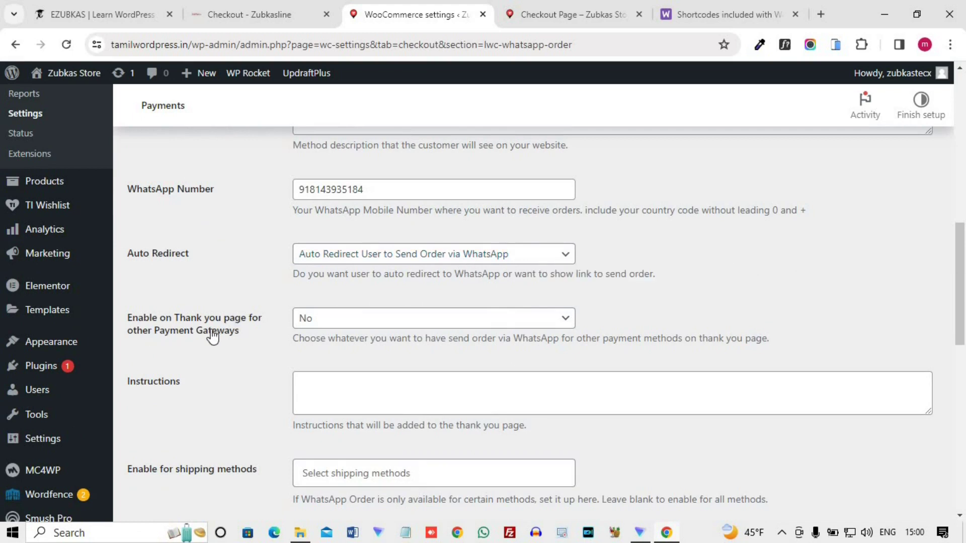
click(320, 321)
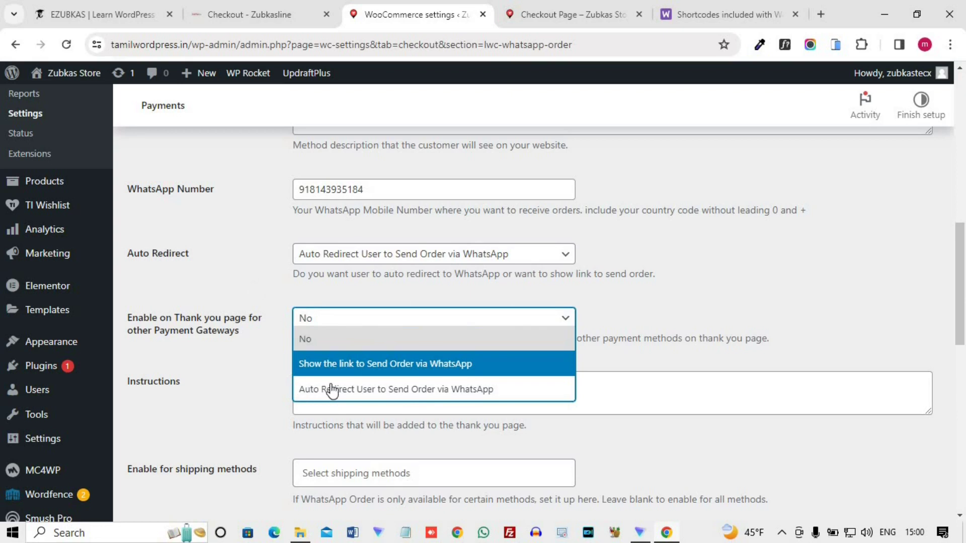
click(262, 362)
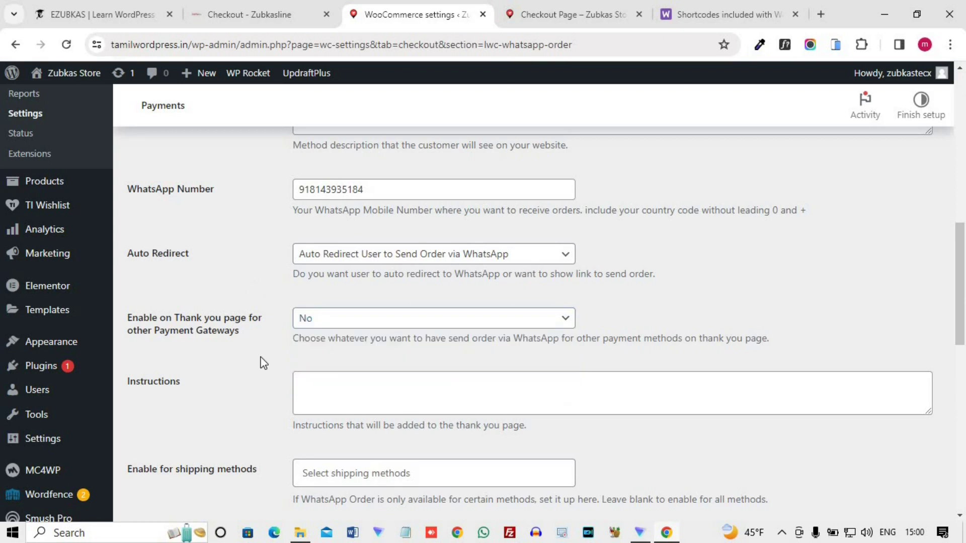
scroll(262, 362, down, 3)
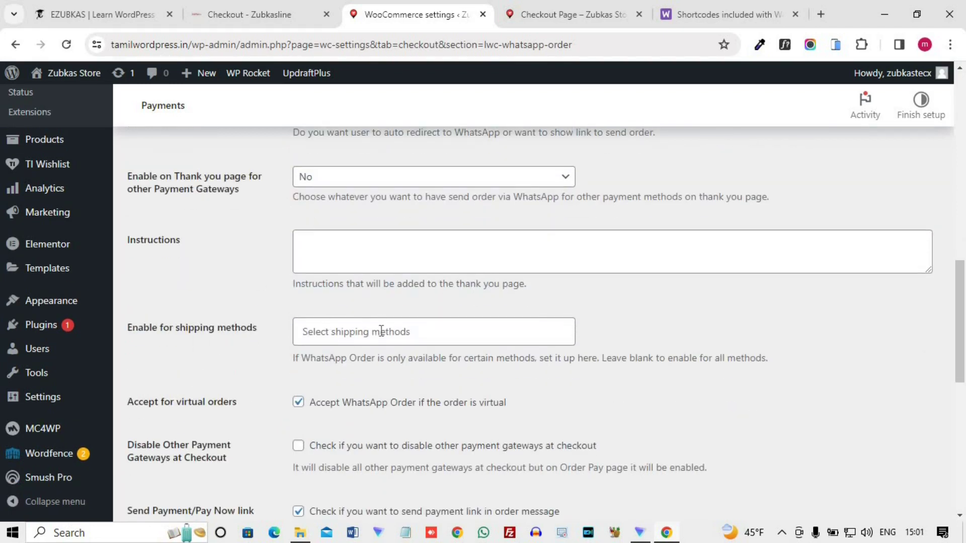
scroll(381, 332, down, 3)
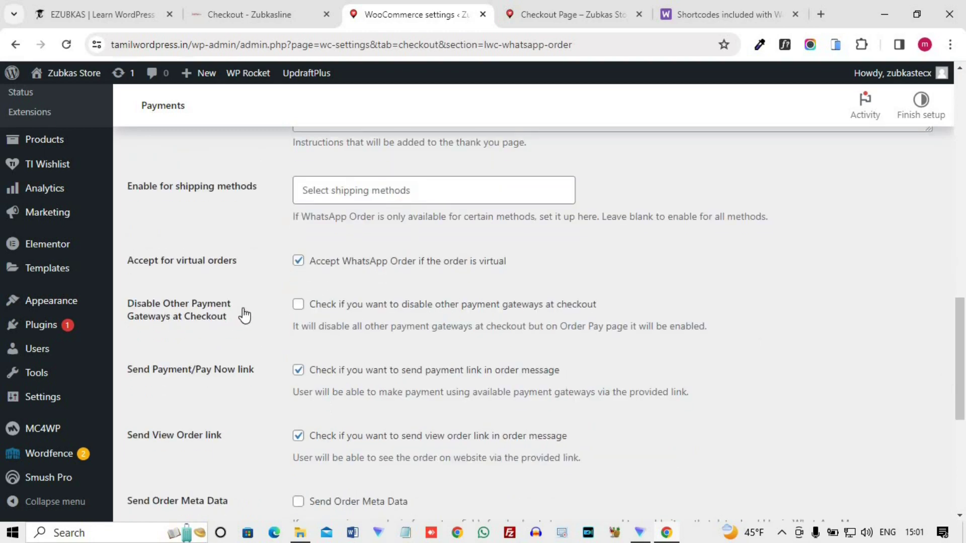
scroll(269, 314, down, 3)
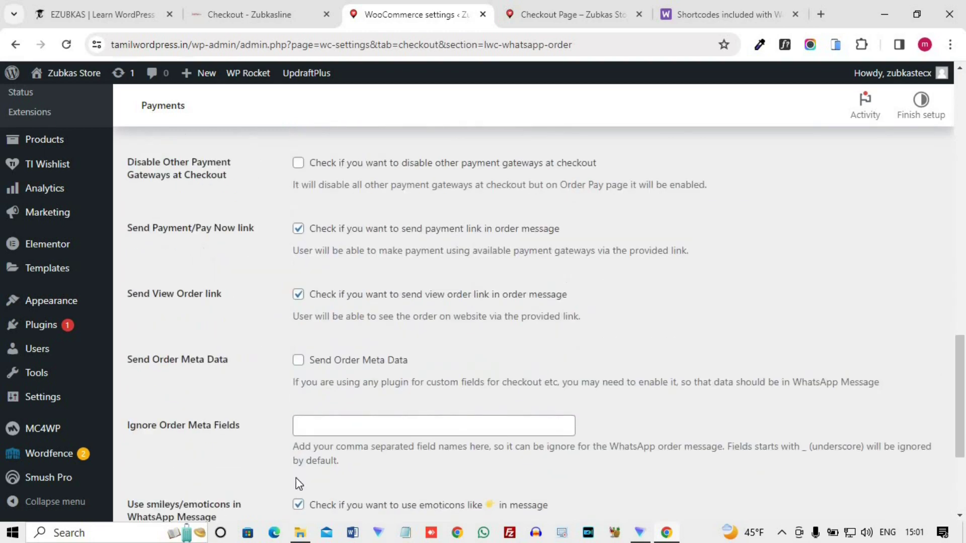
scroll(299, 484, down, 3)
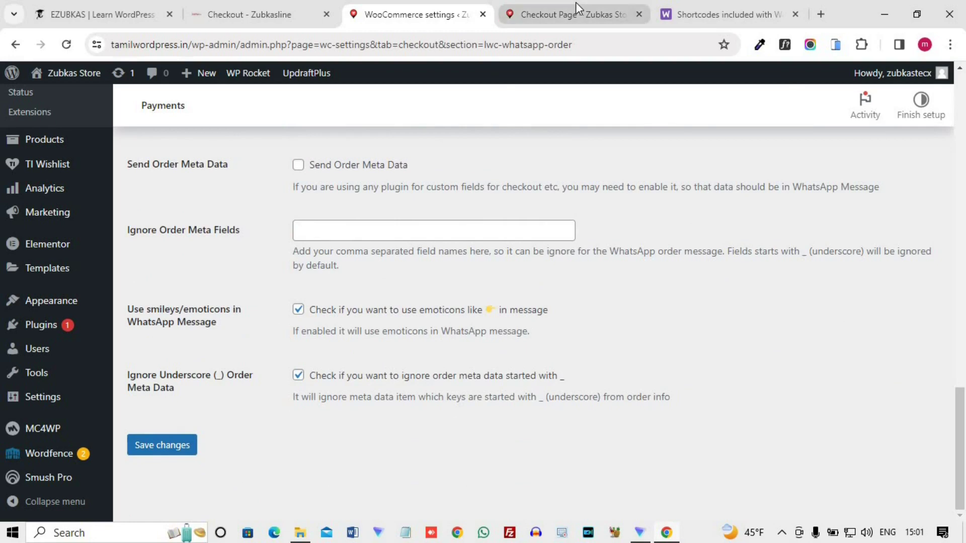
- Reload the store checkout to pick up the updated payment options
click(576, 4)
click(357, 45)
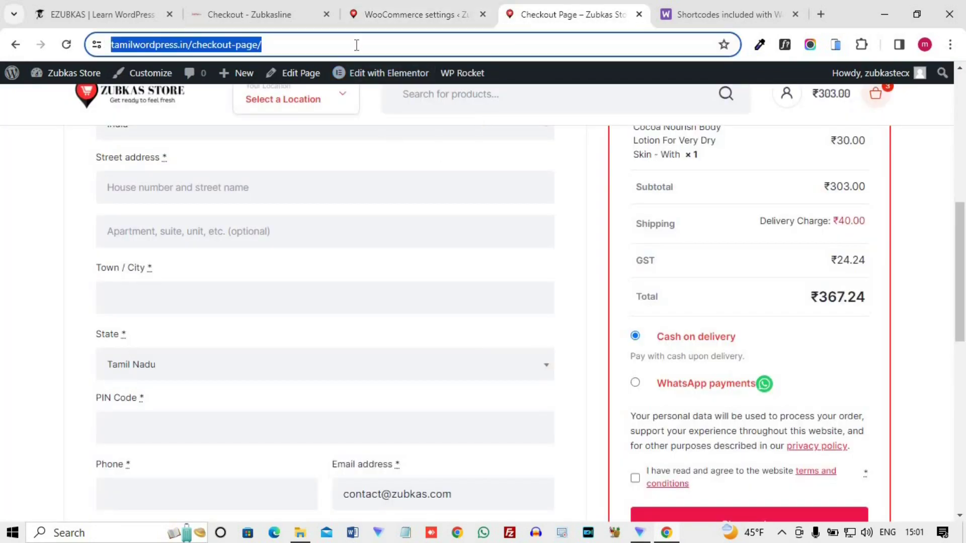
key(Return)
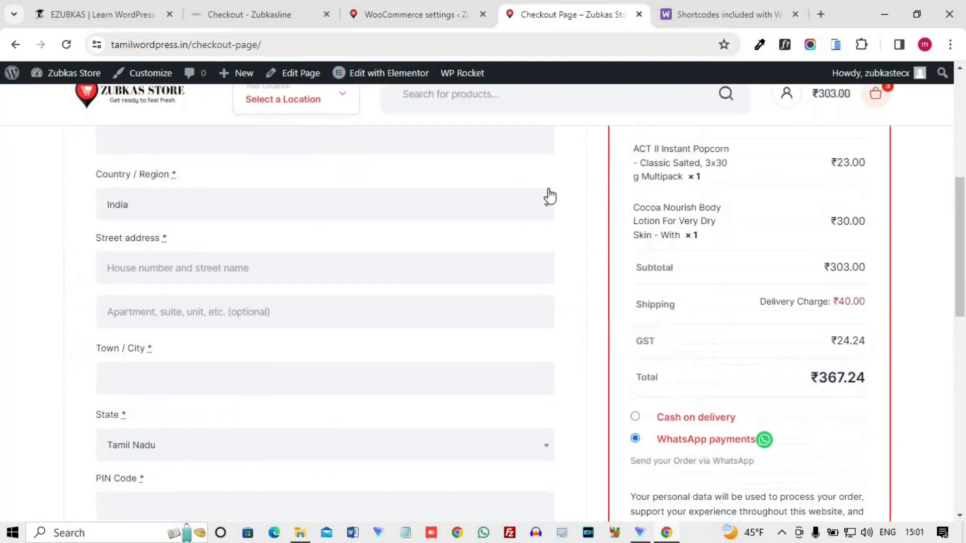
scroll(235, 310, up, 4)
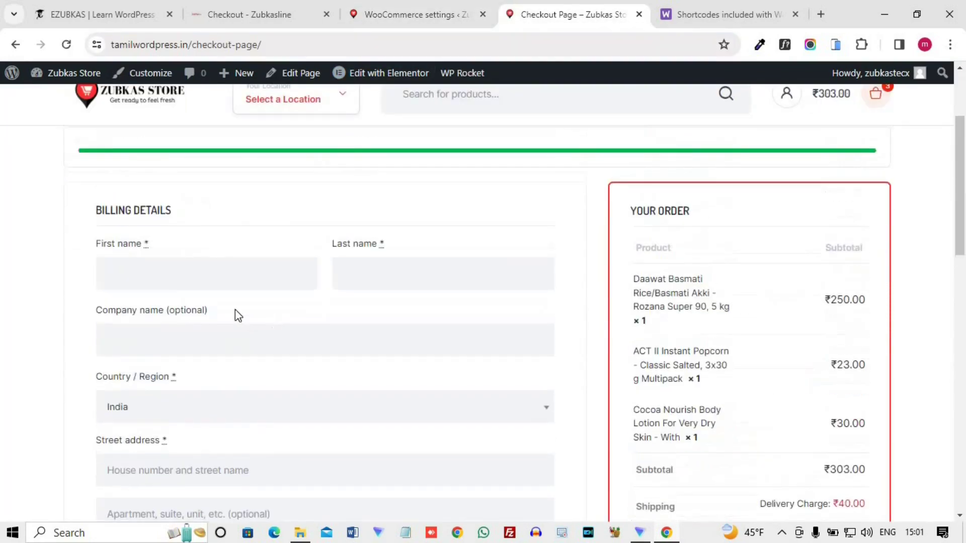
- Fill in the customer's first and last name, street address and city
click(220, 283)
text(tamil)
key(Tab)
text(wordpress)
key(Tab)
text(n)
text(s)
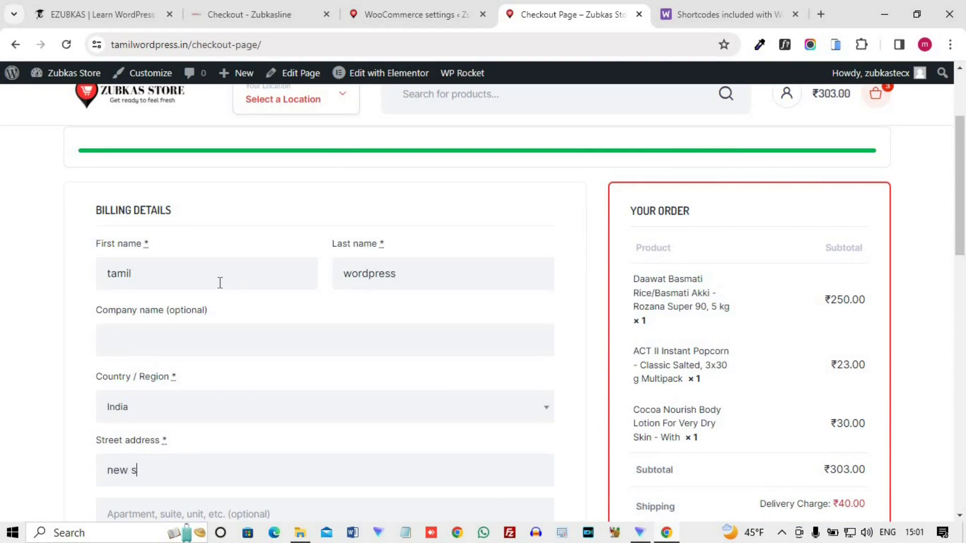
text(treet)
scroll(163, 405, down, 4)
text(chennai)
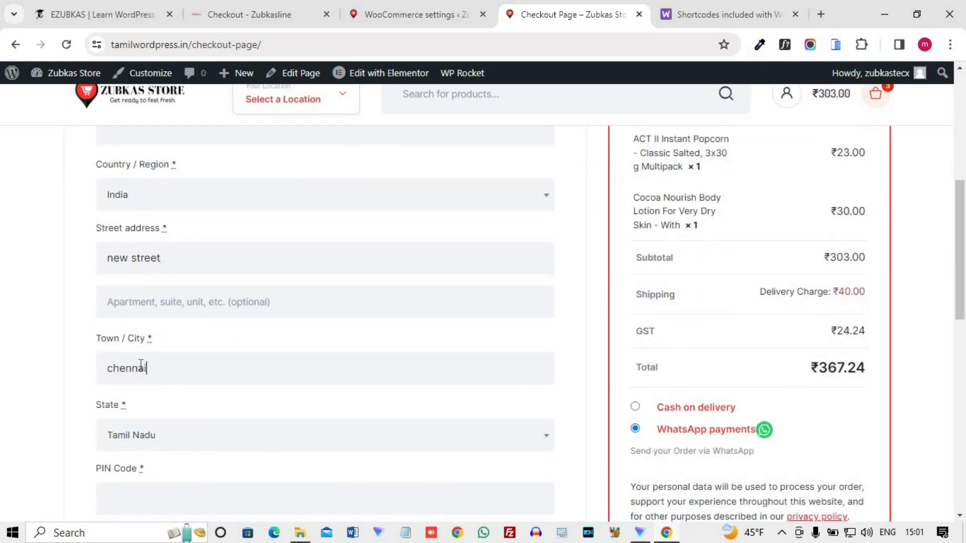
scroll(142, 372, down, 4)
- Enter the billing PIN code and the customer's phone number
click(144, 285)
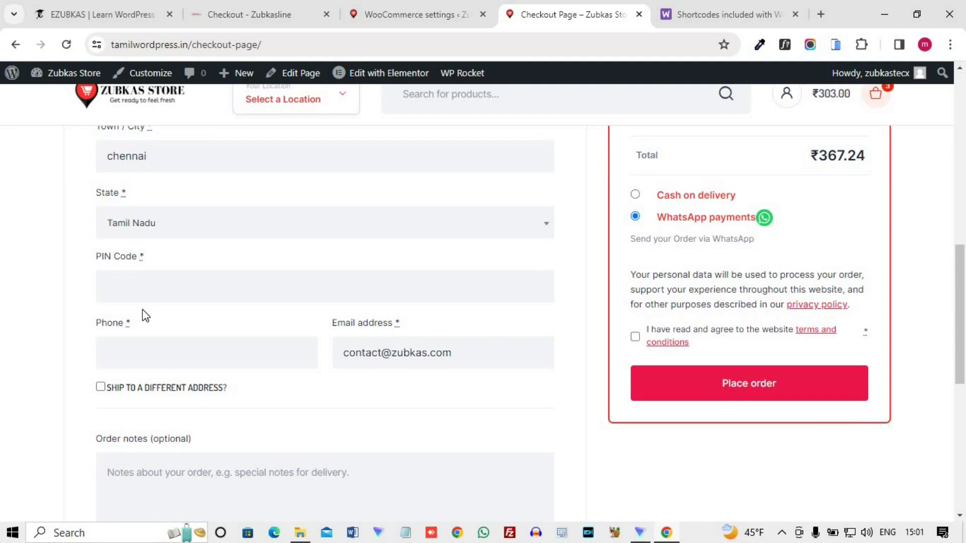
text(600002)
click(141, 352)
text(987654)
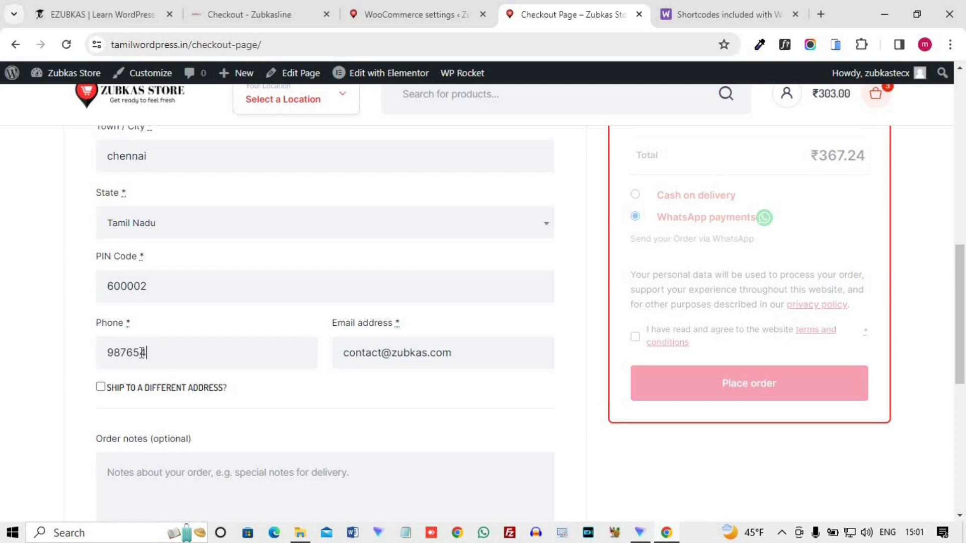
text(3210)
scroll(146, 394, down, 4)
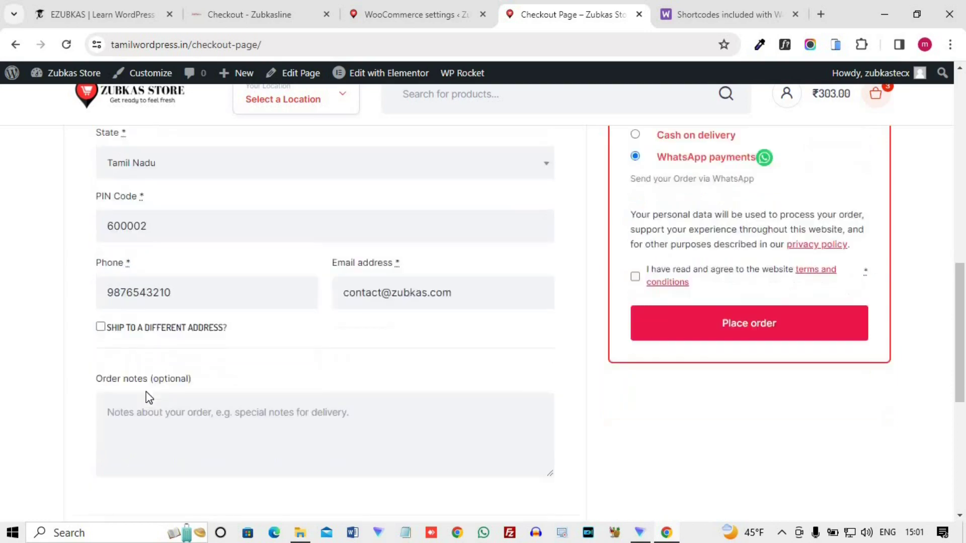
scroll(200, 297, up, 10)
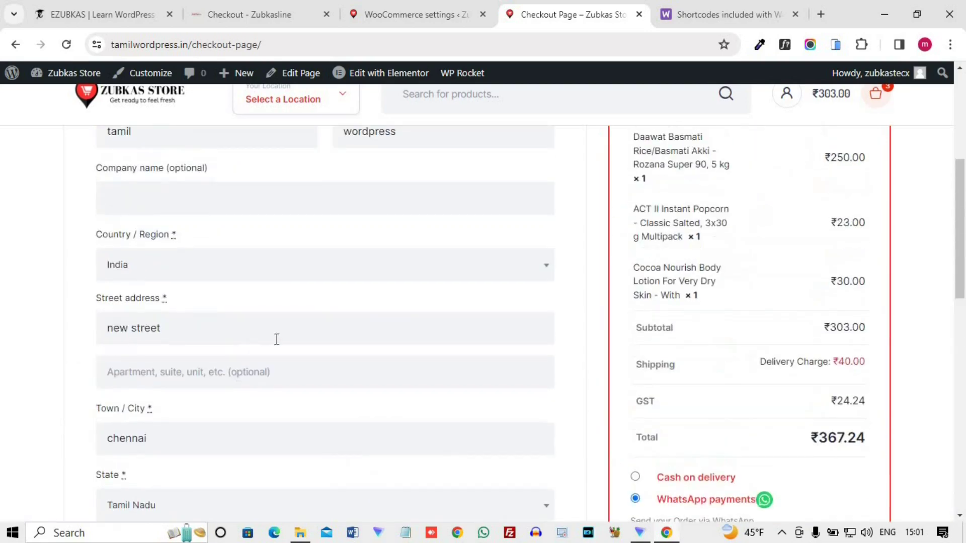
scroll(312, 340, down, 6)
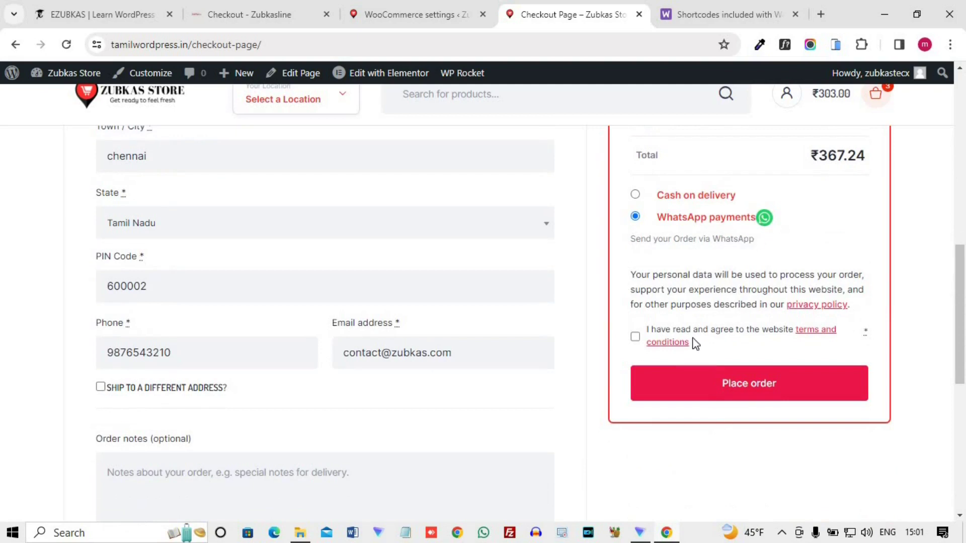
- Accept the terms and place the order with WhatsApp payments, declining to save the address
click(635, 337)
click(747, 395)
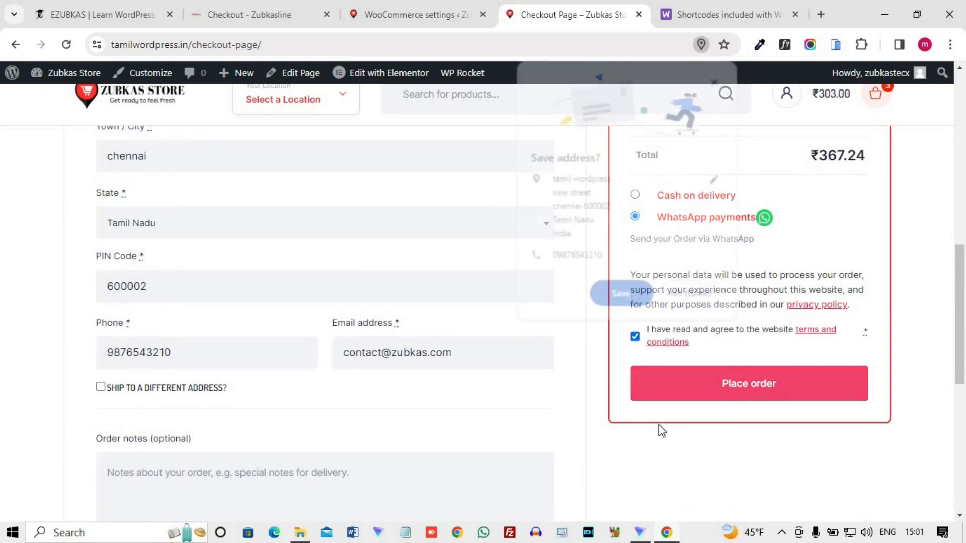
click(695, 306)
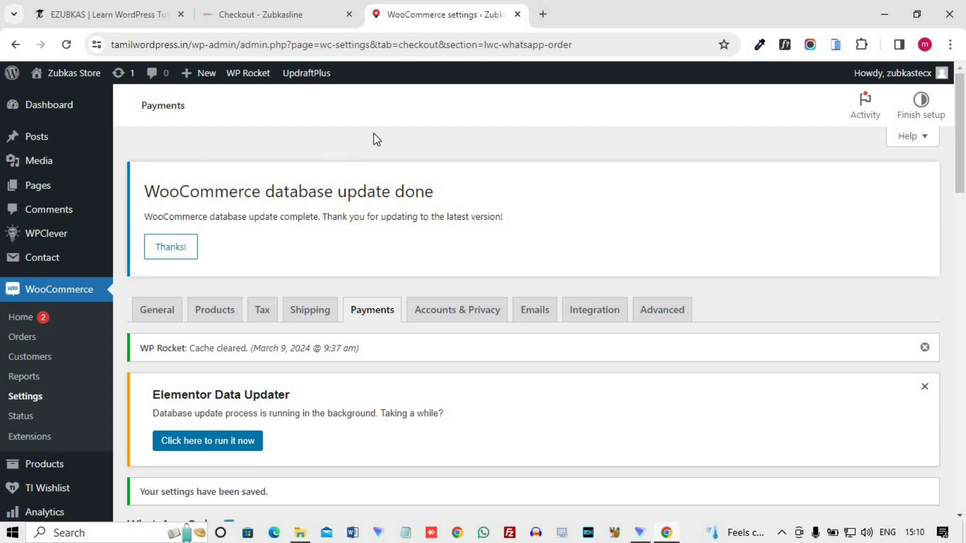
- View the two support contacts in the Zubkasline checkout's WhatsApp chat widget, then switch to the EZUBKAS homepage
click(277, 4)
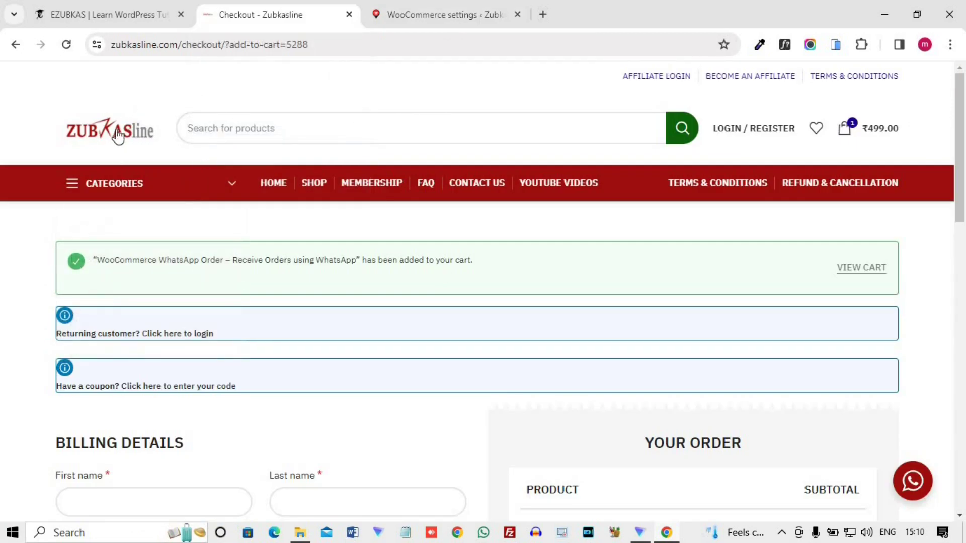
click(912, 480)
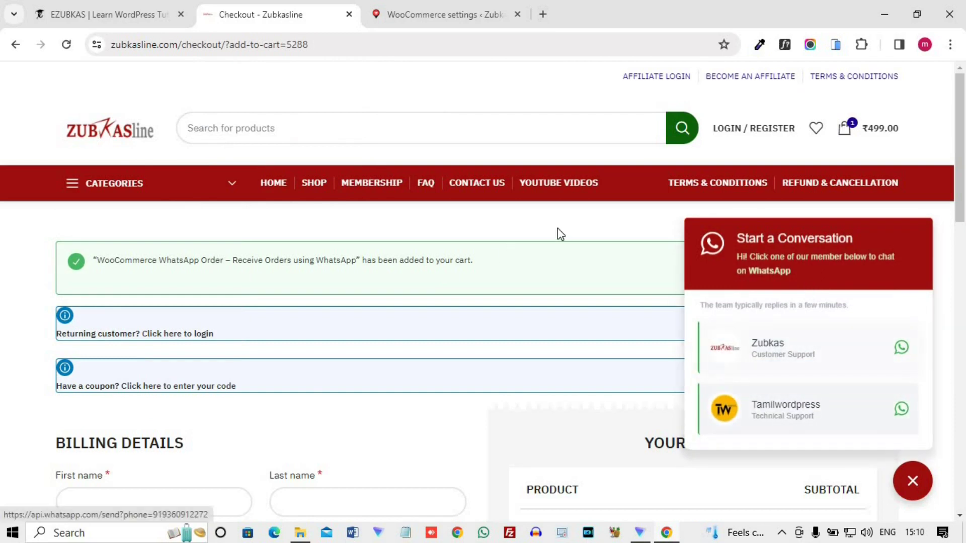
click(126, 15)
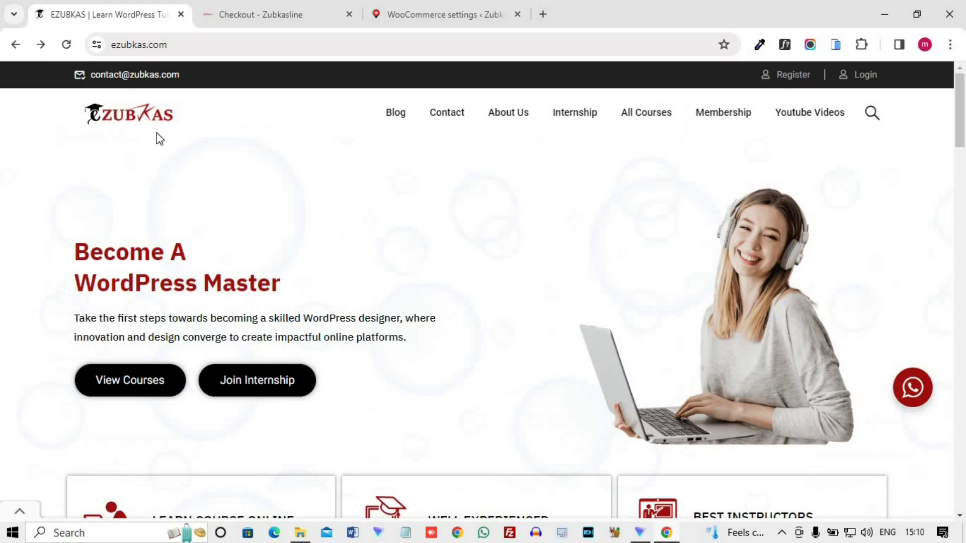